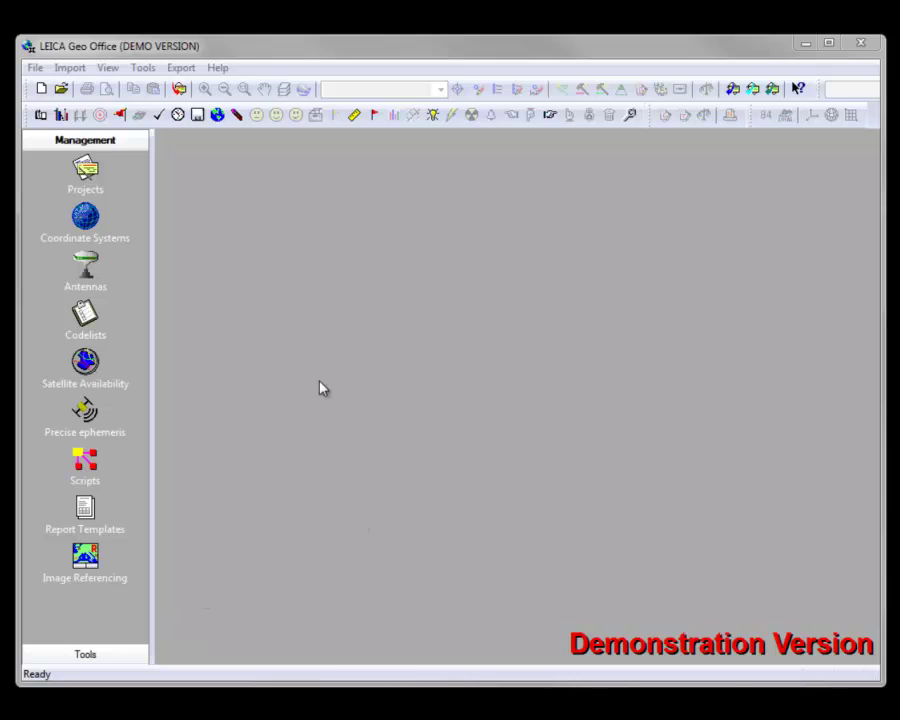
Step: Open Script Management from the Management panel to list the available sample scripts
left_click(104, 474)
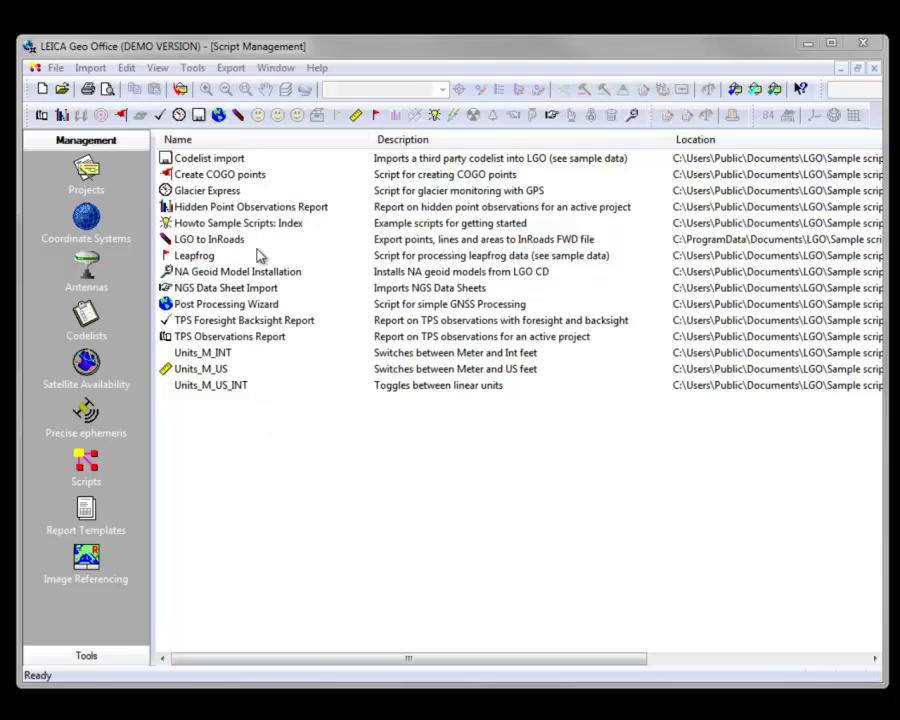
Step: Run the Codelist import script, dismiss its message, and browse for the codelist file
right_click(226, 166)
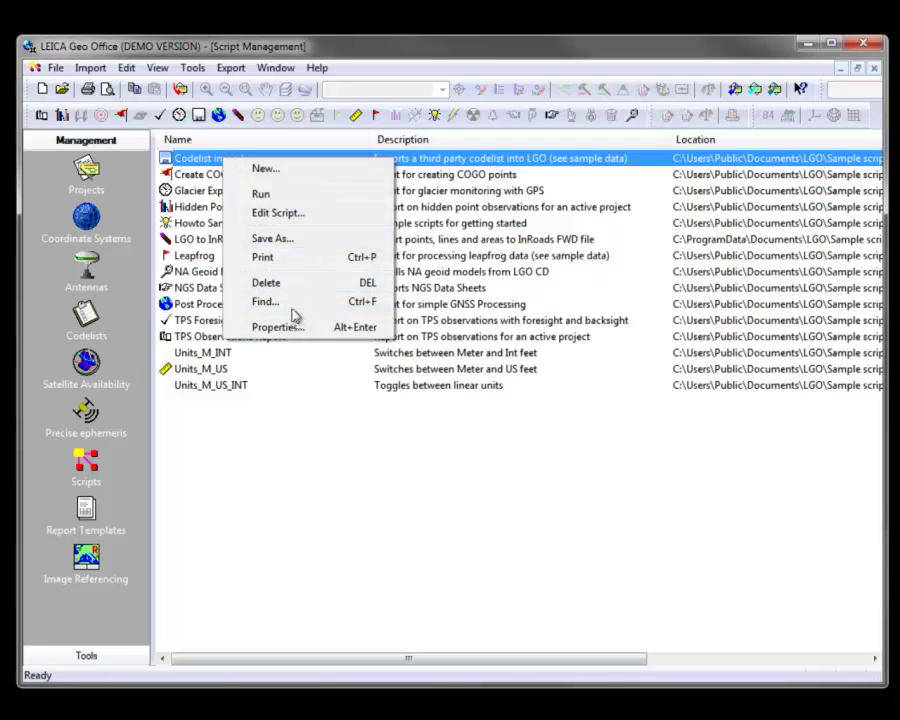
left_click(292, 195)
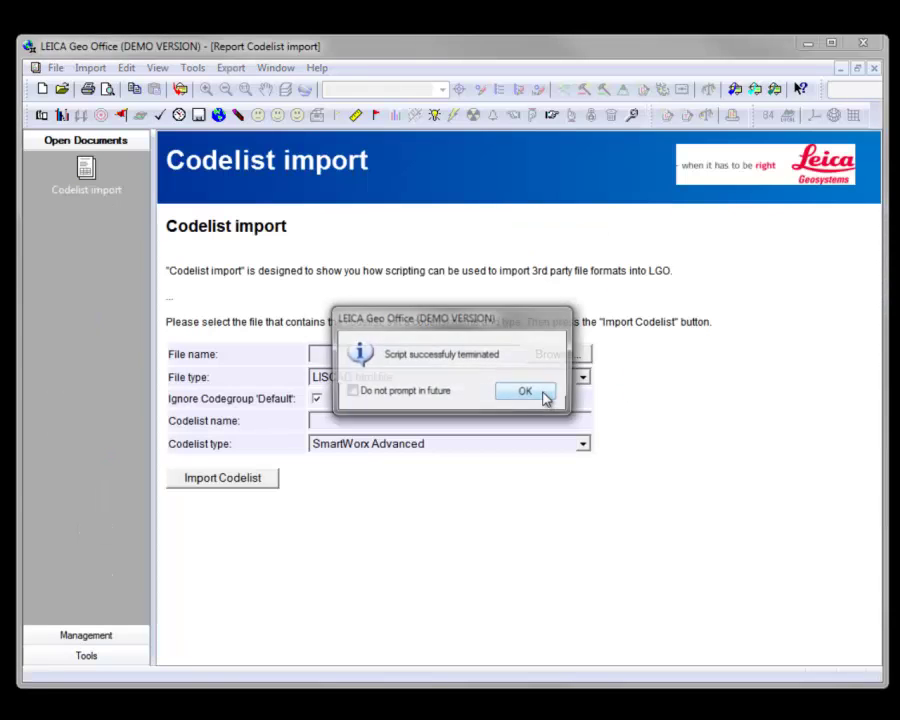
left_click(527, 392)
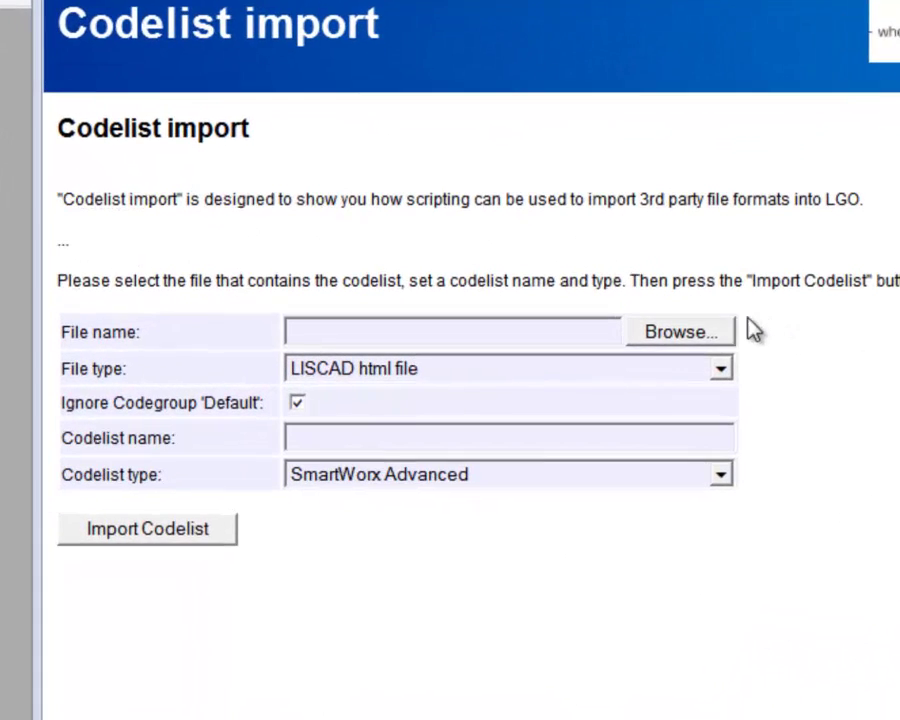
left_click(683, 340)
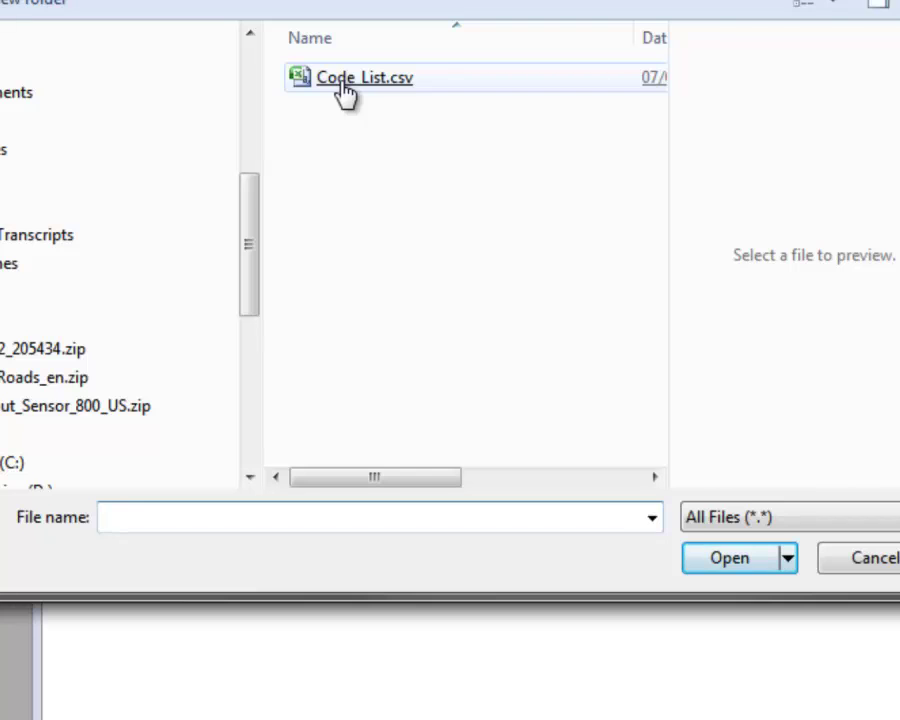
Step: Import Code_List.csv as a comma separated text file, ignoring 1 line, into codelist SC_CODES
left_click(344, 88)
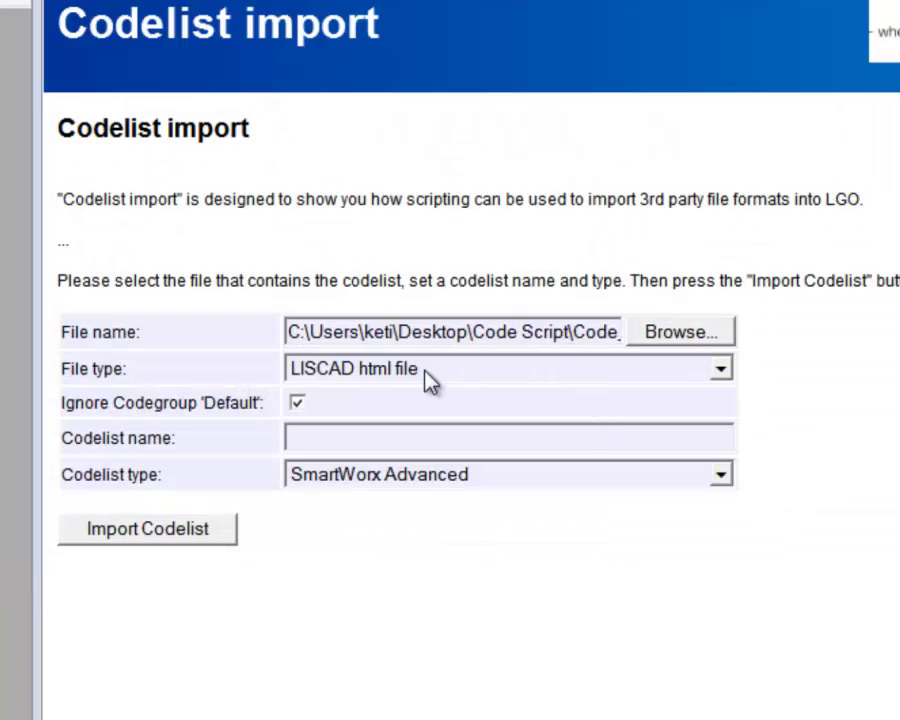
left_click(721, 370)
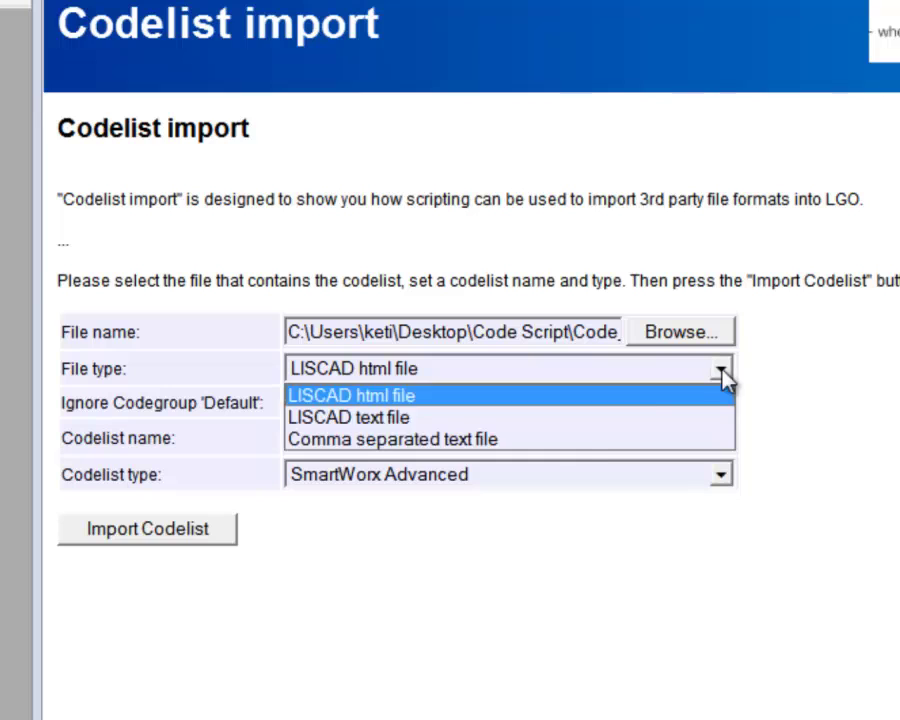
left_click(495, 441)
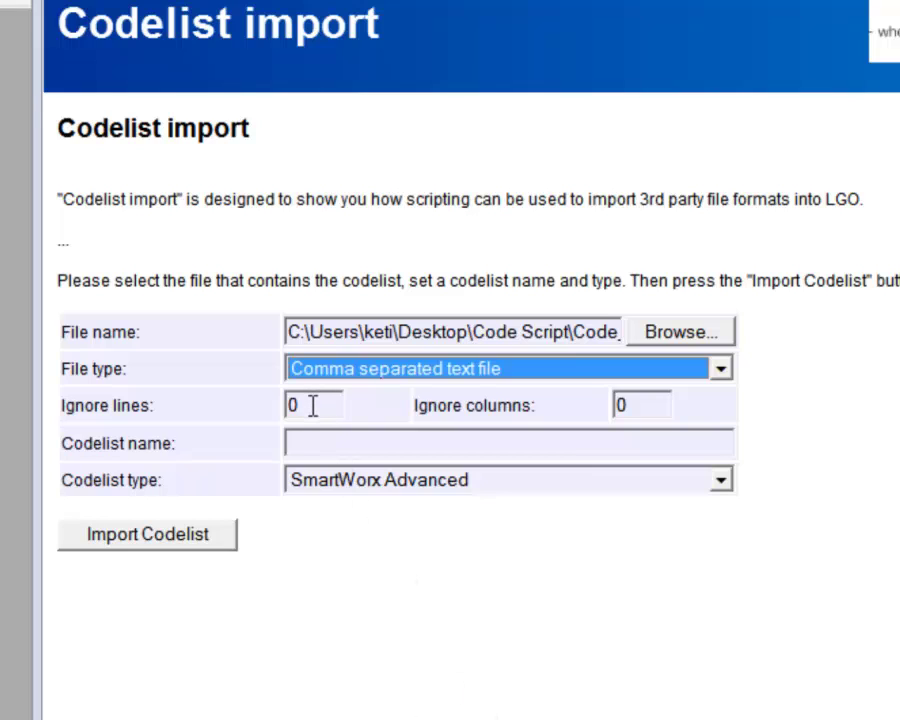
key("Tab")
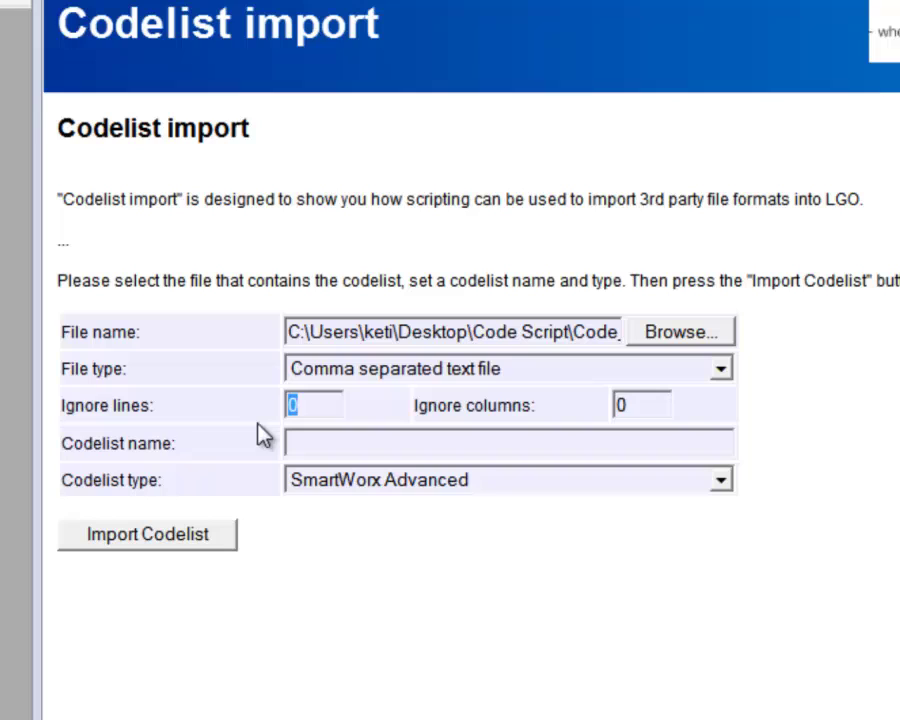
type("1")
left_click(321, 452)
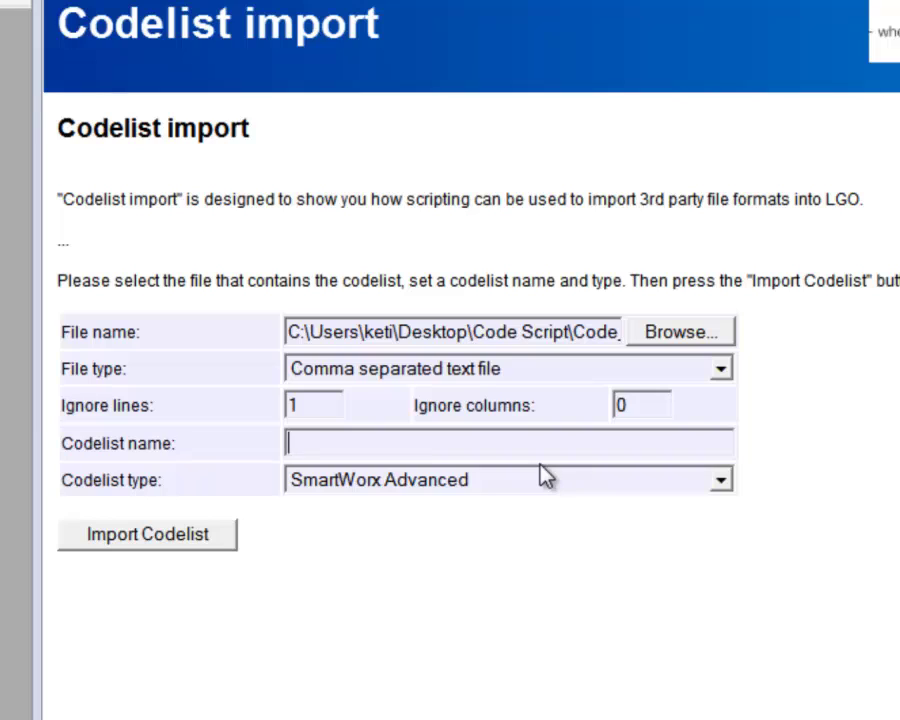
type("SC_")
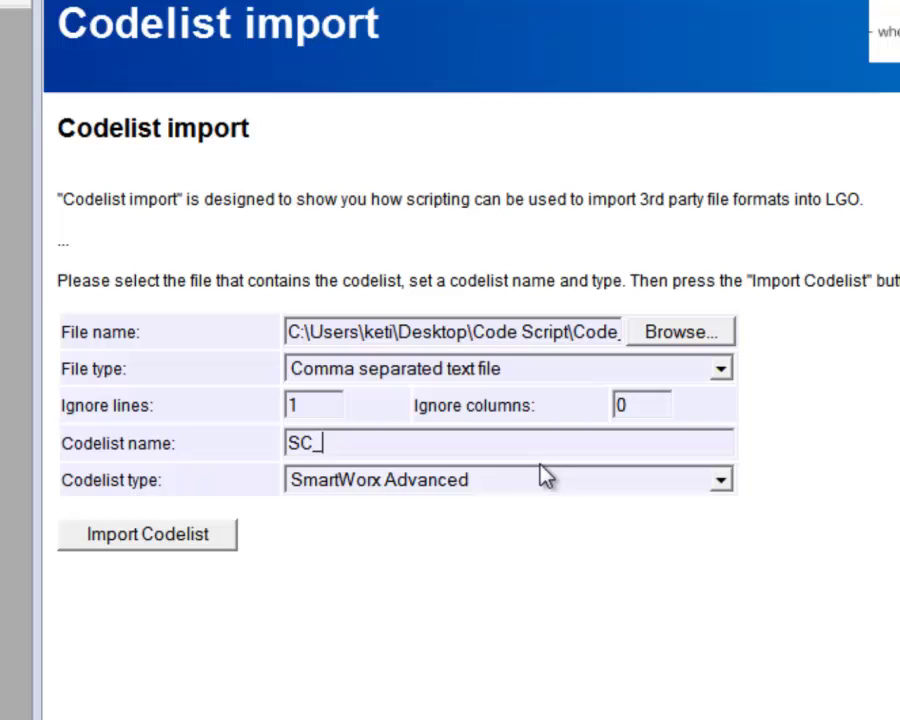
type("CODES")
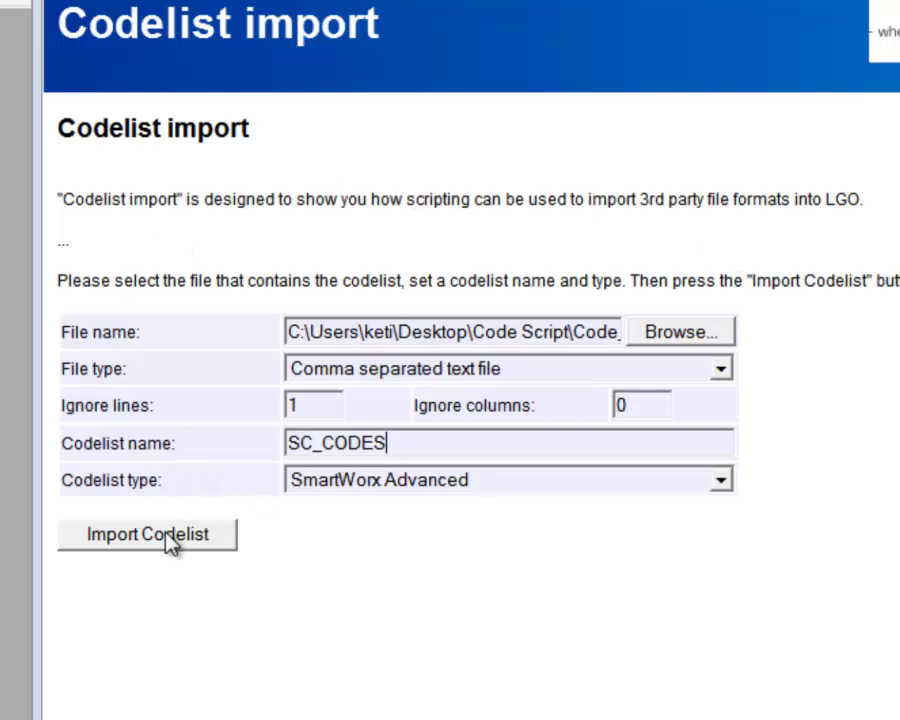
left_click(170, 540)
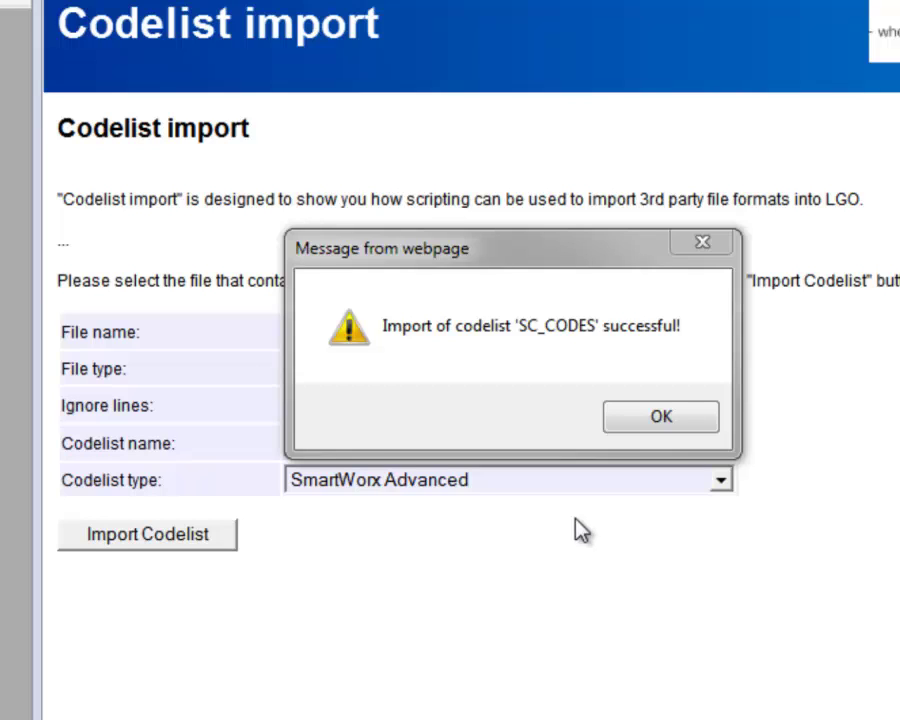
Step: Acknowledge the 'Import of codelist SC_CODES successful' message
left_click(660, 420)
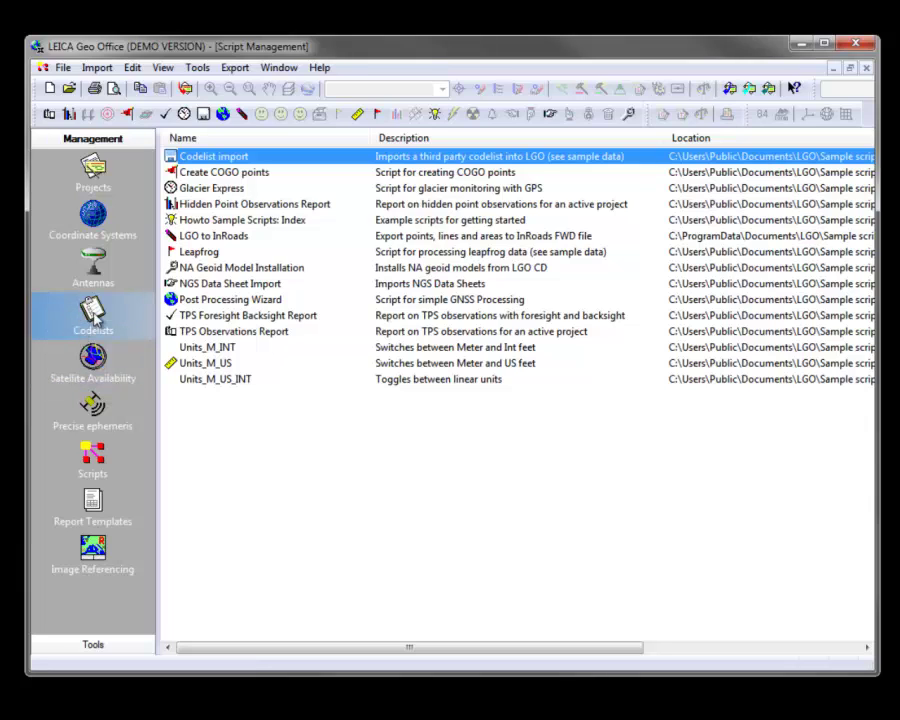
Step: Expand SC_CODES and its Default group, then scroll through codes 168 GRAVEL to 194 POLE-TELEGRAPH
left_click(93, 312)
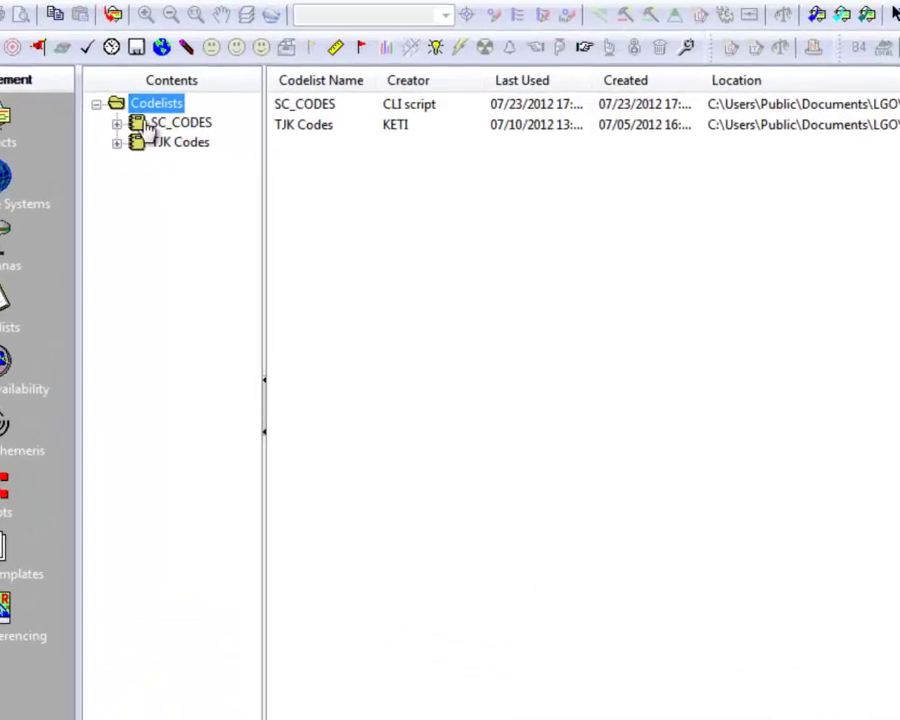
left_click(223, 172)
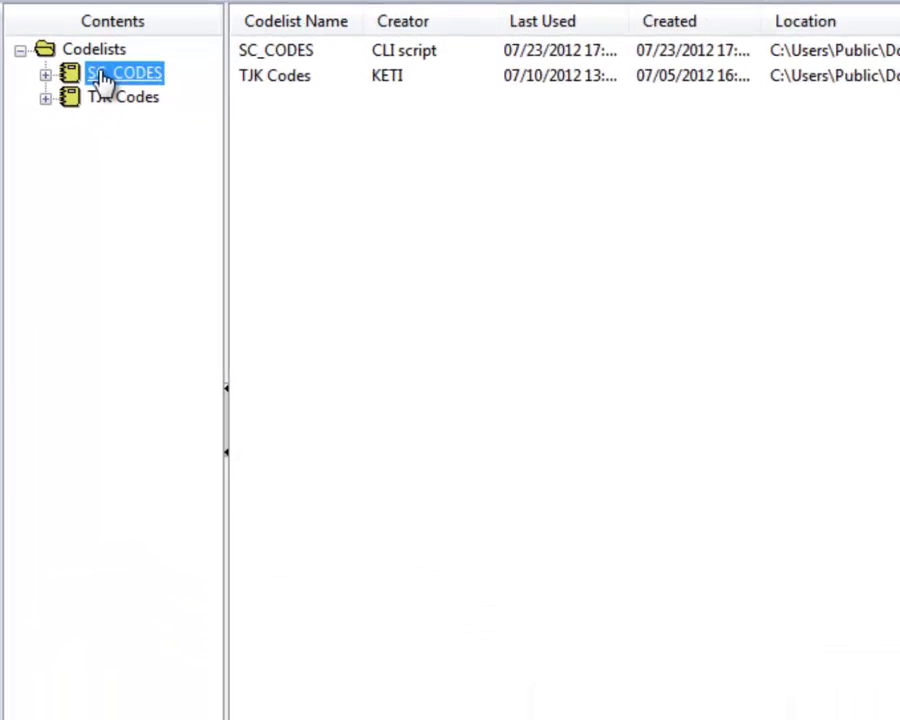
left_click(45, 75)
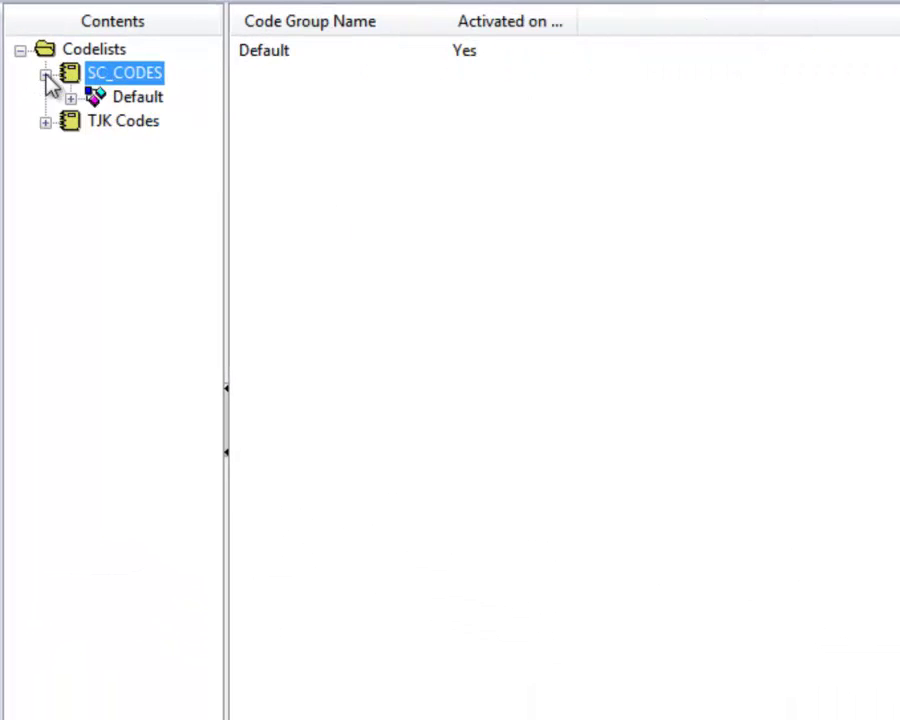
left_click(134, 98)
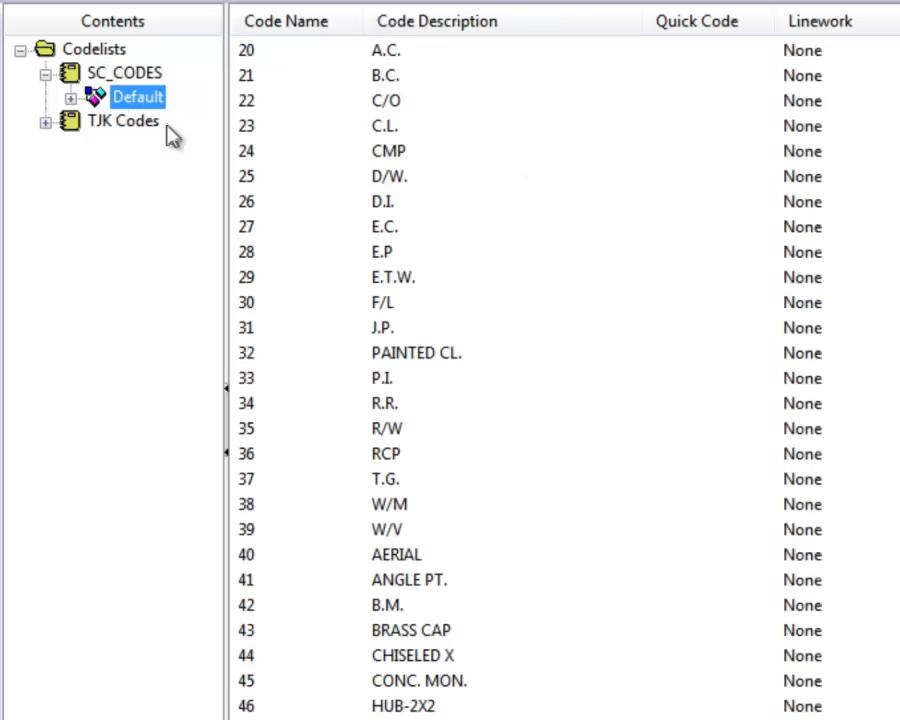
left_click(70, 98)
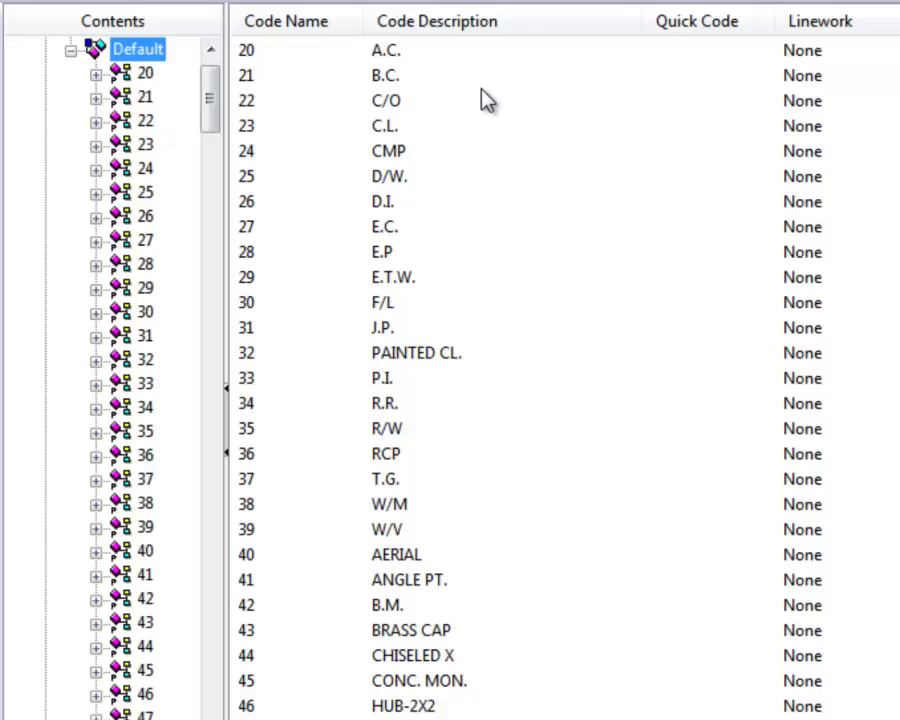
scroll(573, 187, "down", 7)
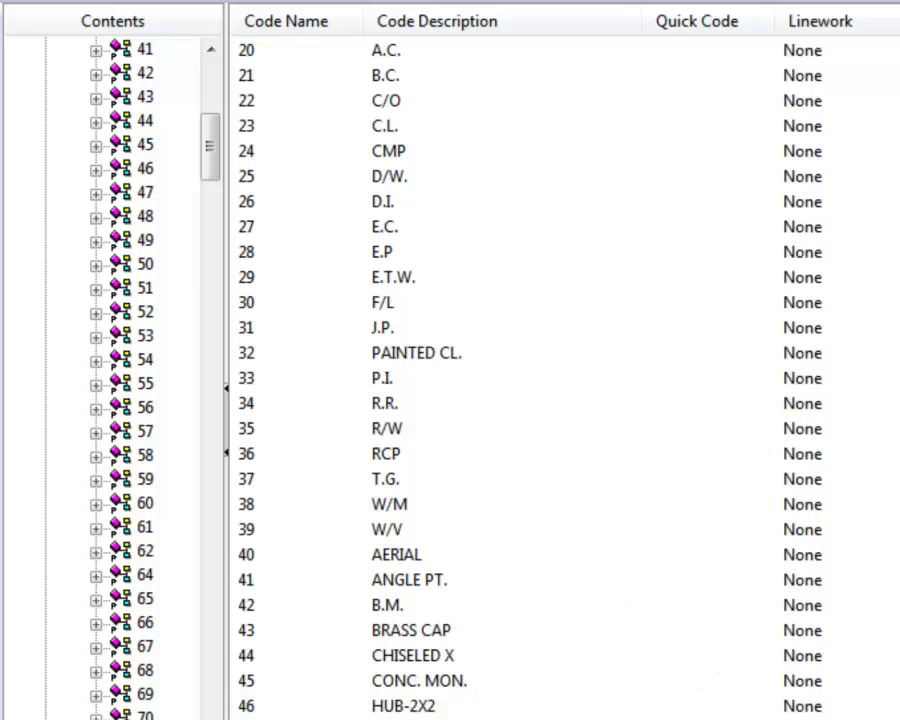
scroll(565, 378, "down", 20)
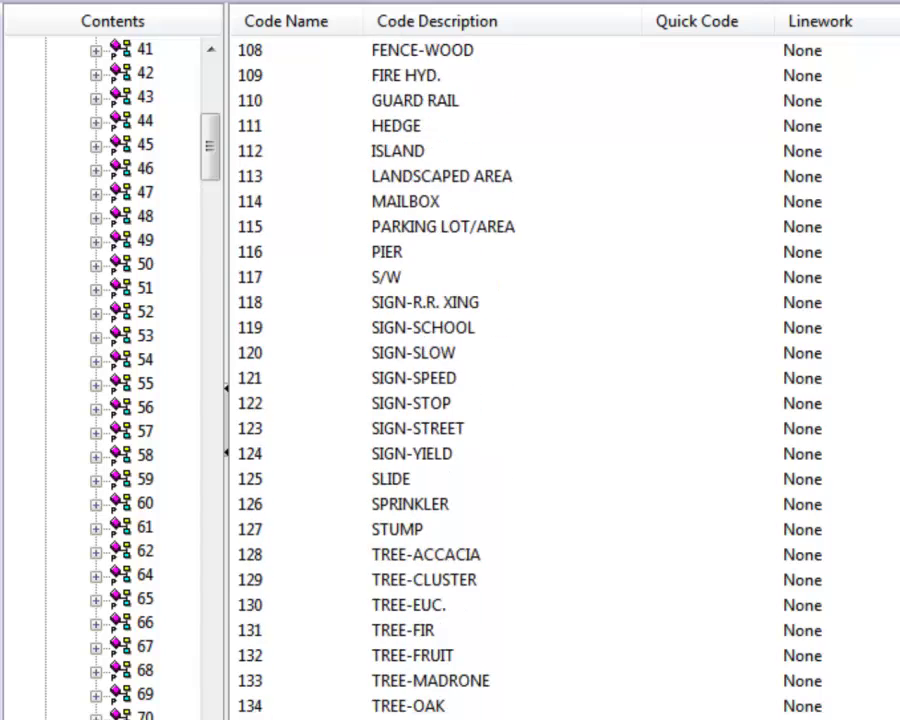
scroll(565, 378, "down", 14)
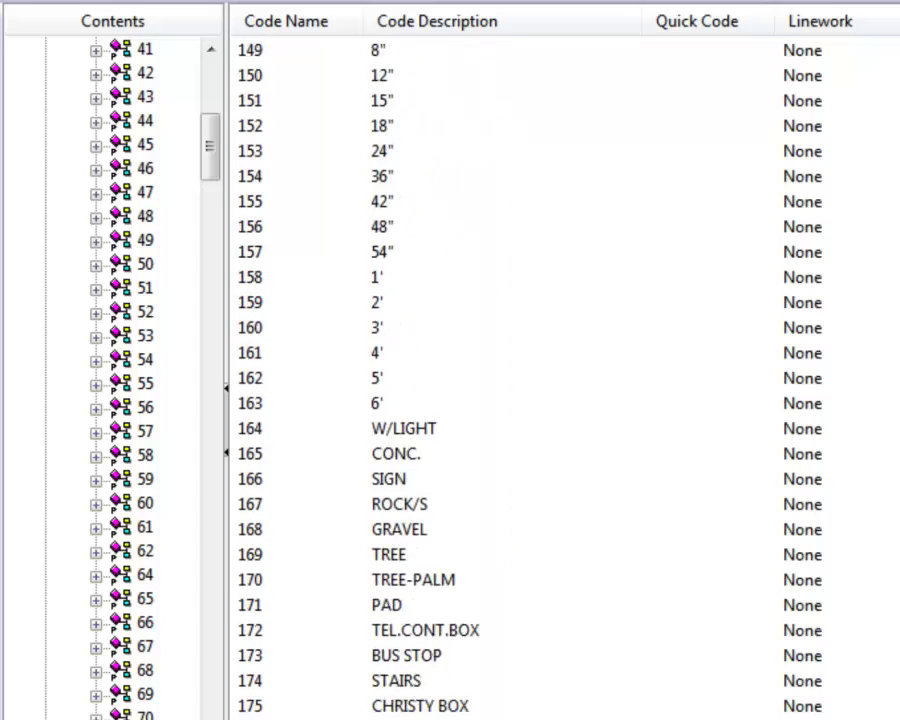
scroll(565, 378, "down", 6)
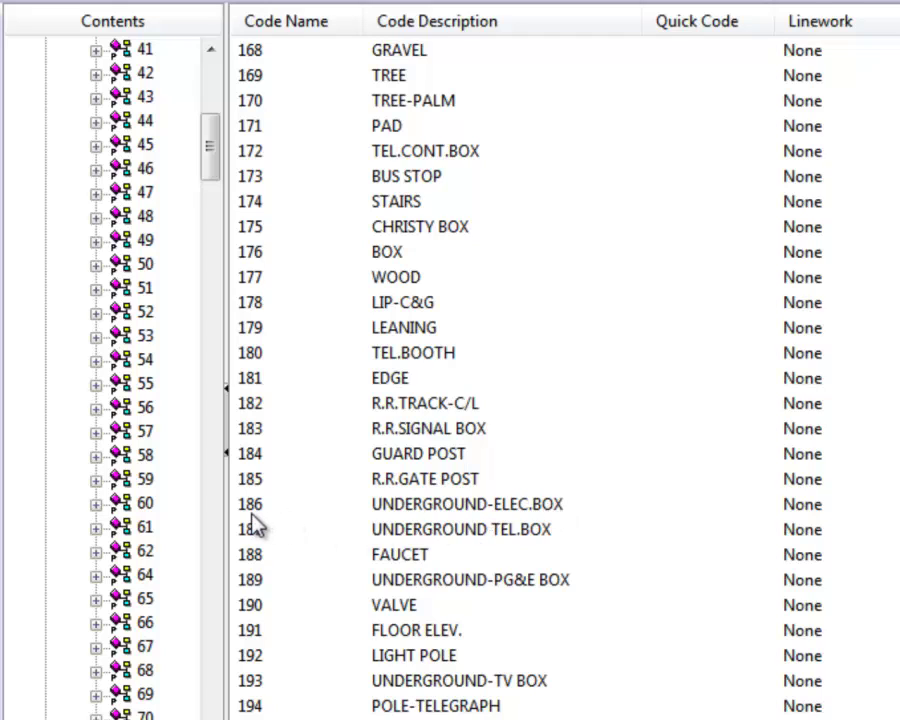
Step: Shorten code 186's description to UG-ELEC.BOX in its Code Properties
right_click(537, 512)
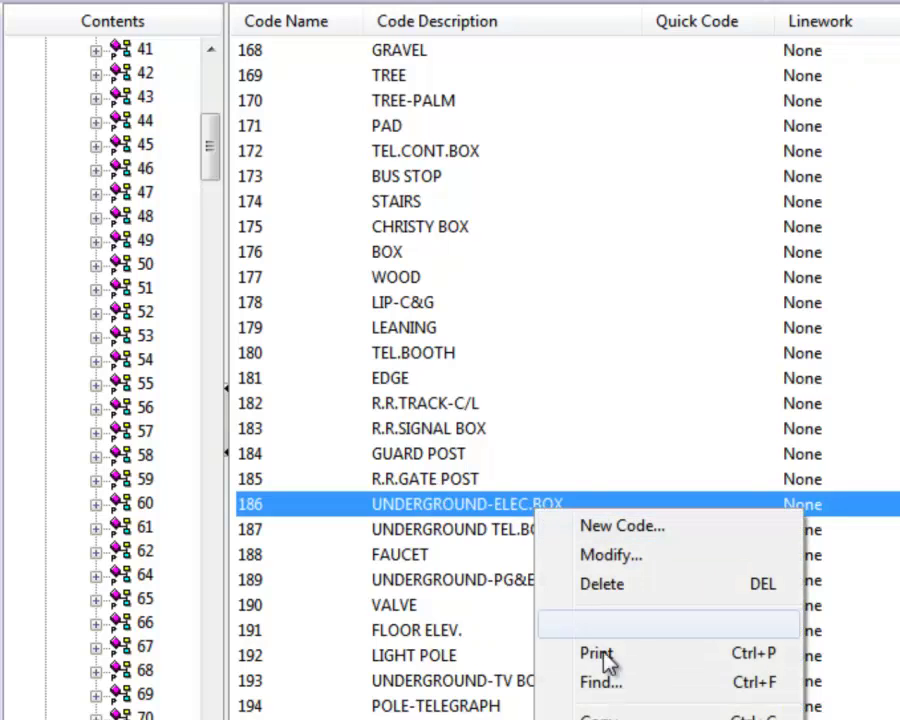
left_click(612, 555)
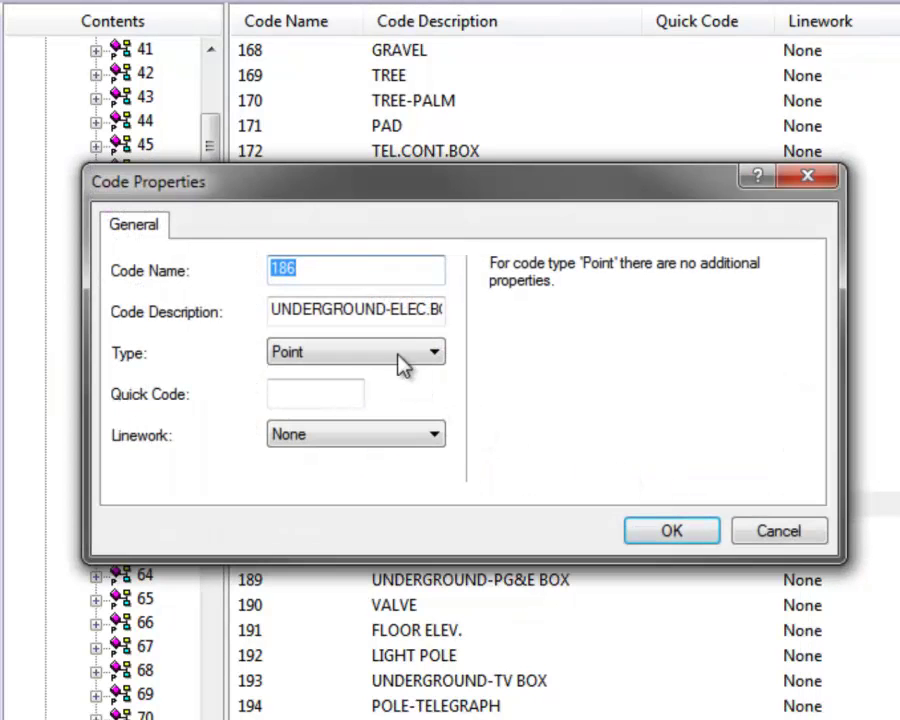
left_click_drag(401, 309, 409, 309)
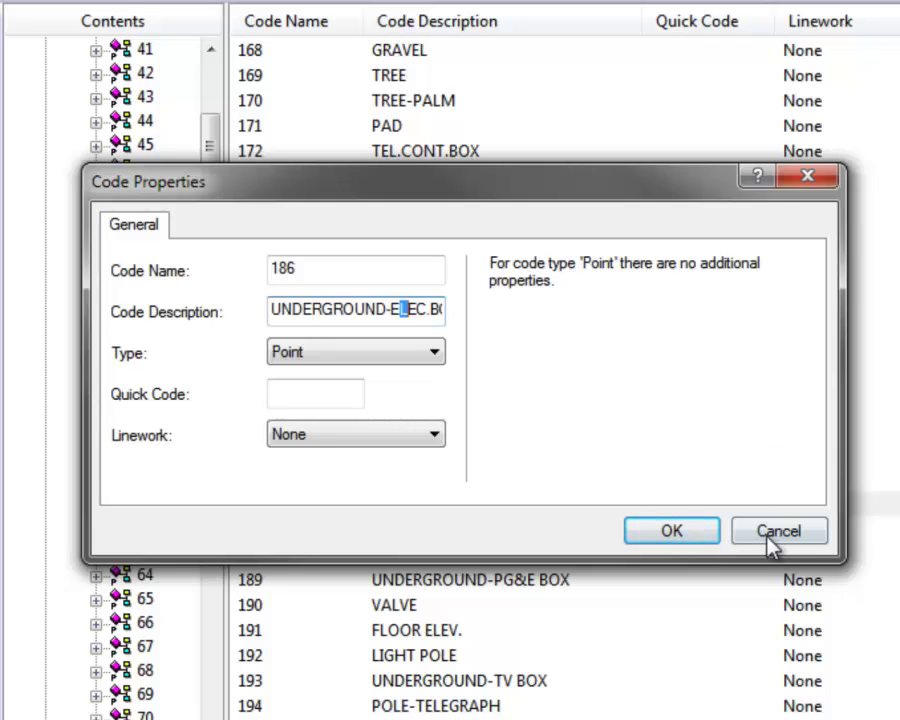
left_click(680, 536)
left_click(670, 533)
left_click_drag(281, 311, 386, 309)
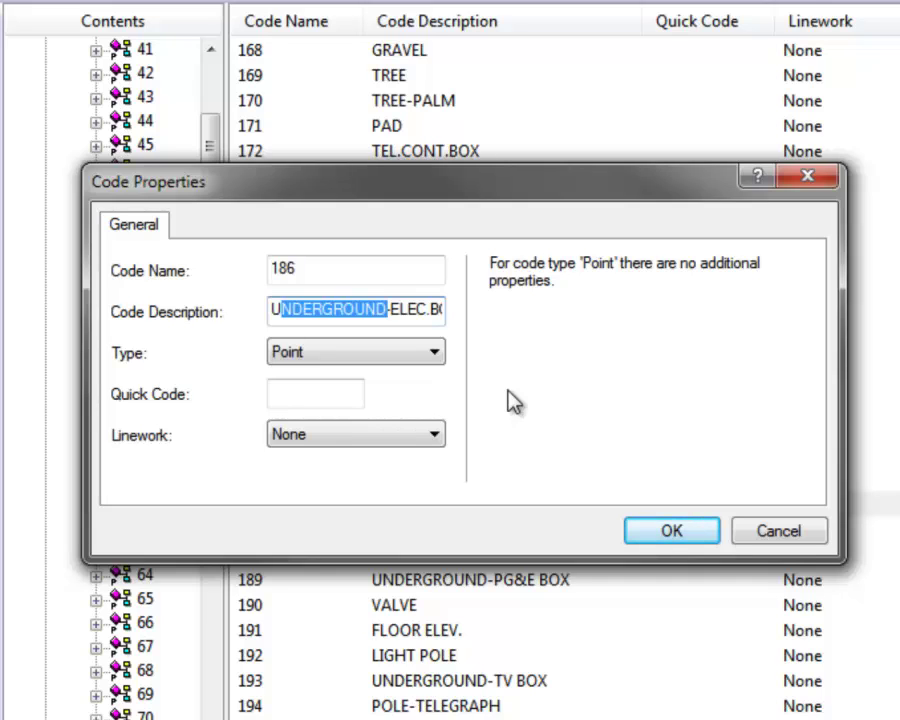
type("g-ELEC.BOX")
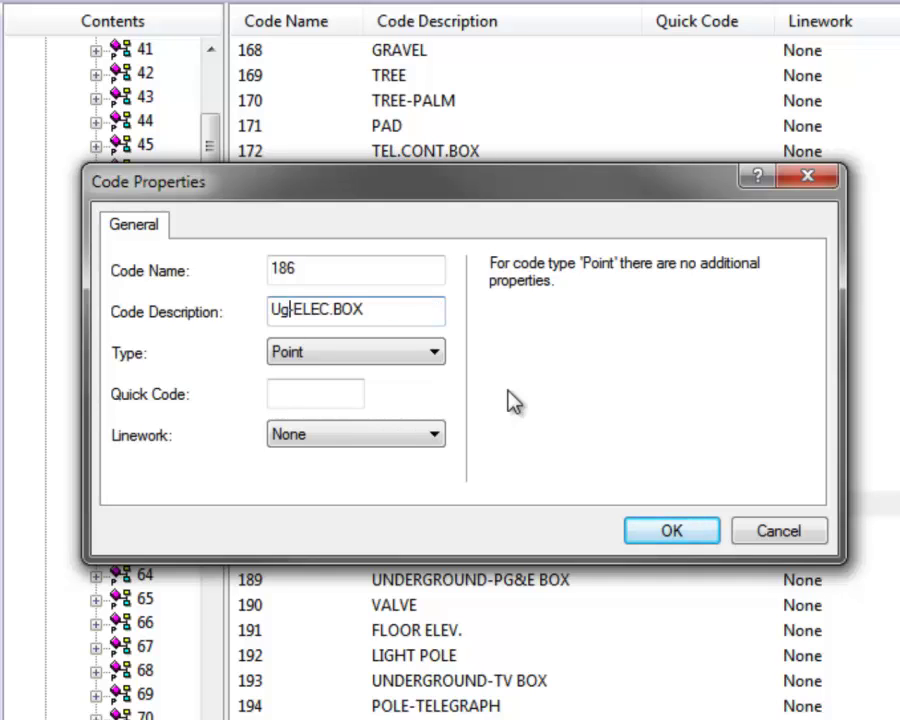
key("BackSpace")
type("G-")
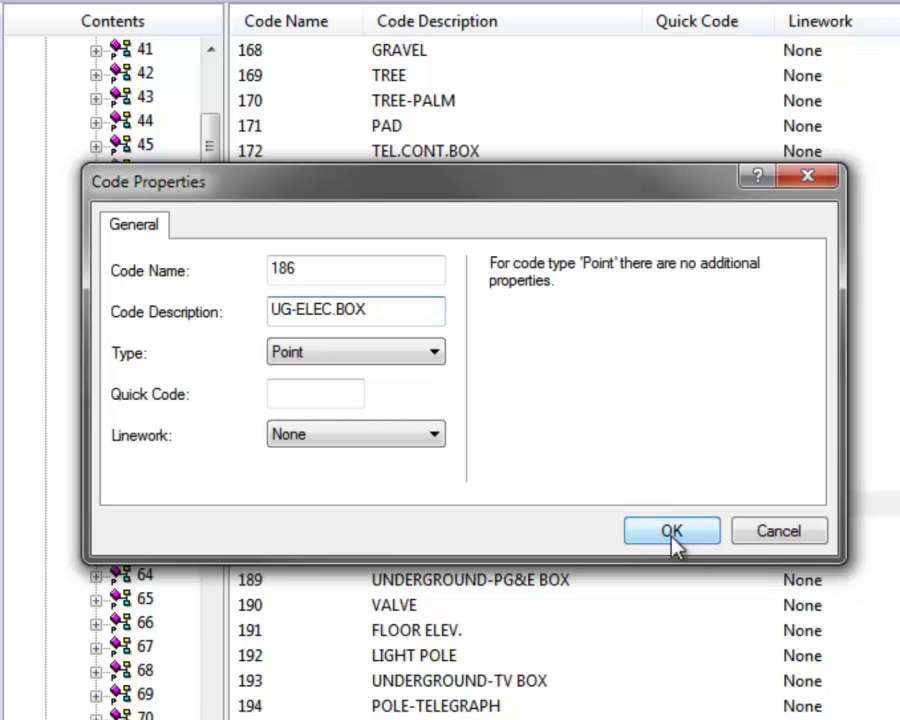
left_click(670, 533)
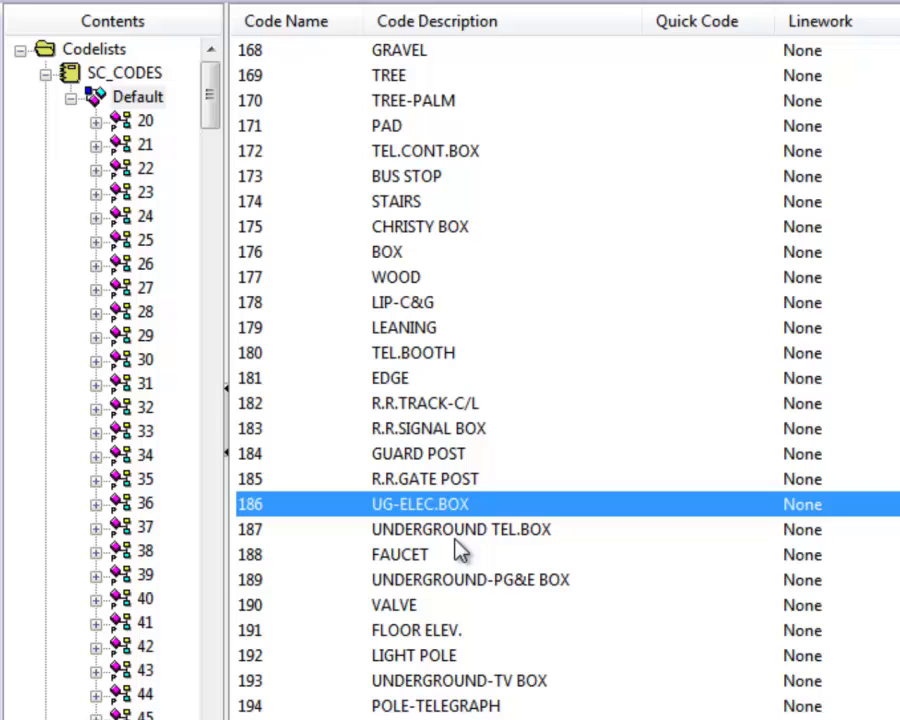
Step: Open code 187's properties and select NDERGROUND in its description
right_click(520, 530)
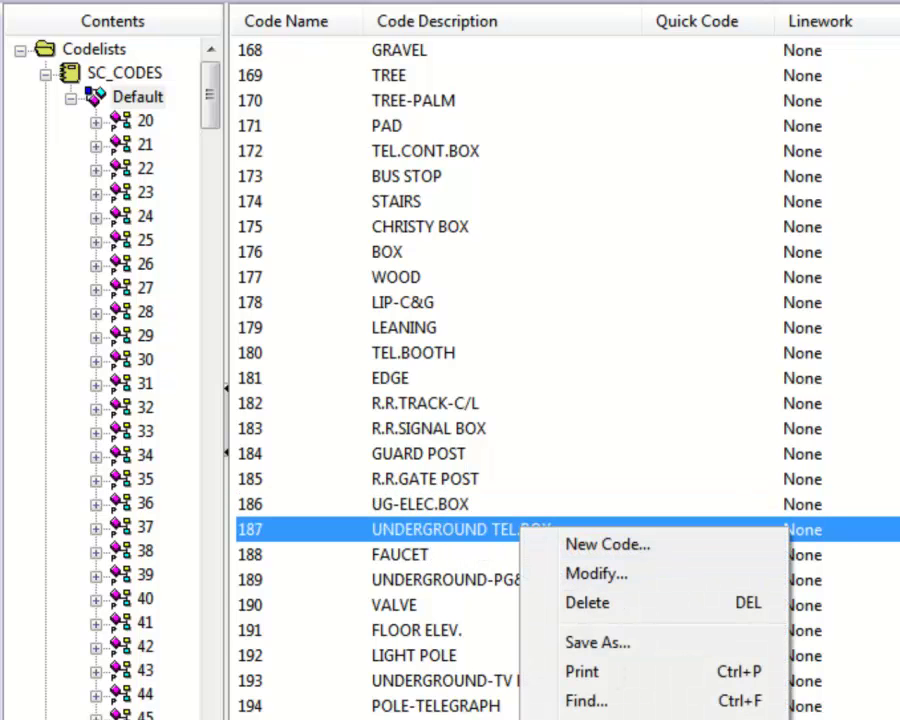
left_click(596, 573)
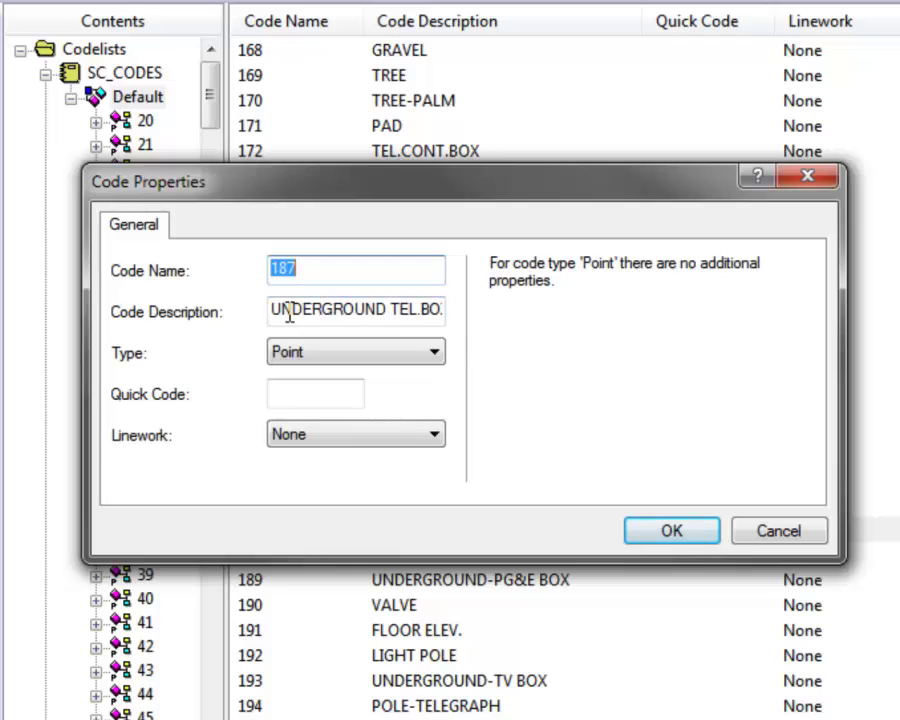
left_click(311, 315)
left_click_drag(281, 312, 385, 320)
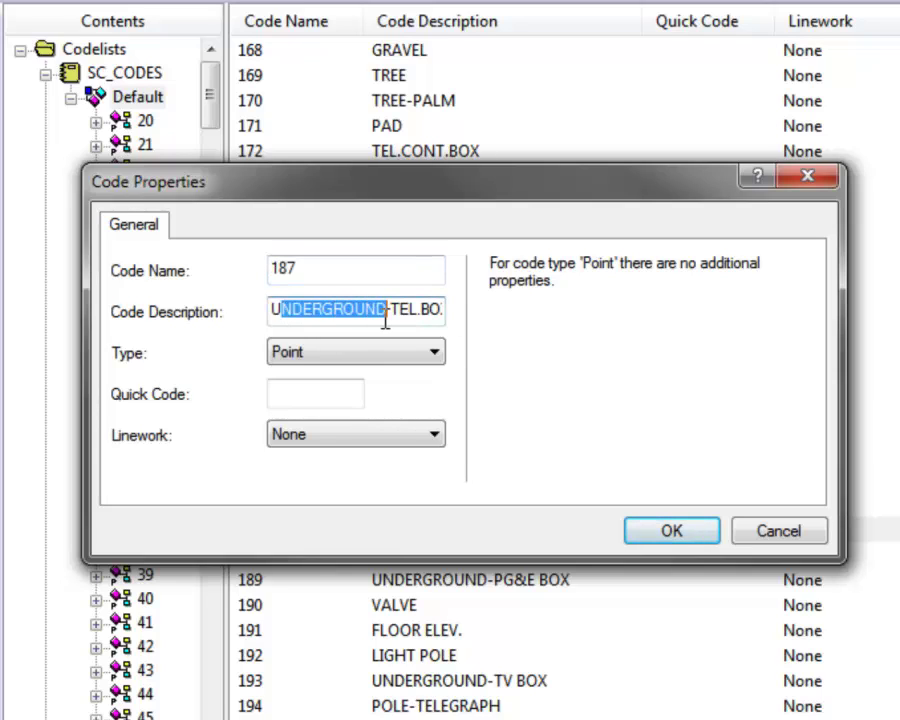
Step: Replace the selection with G so code 187 reads UG TEL.BOX, and confirm
type("G TEL.BOX")
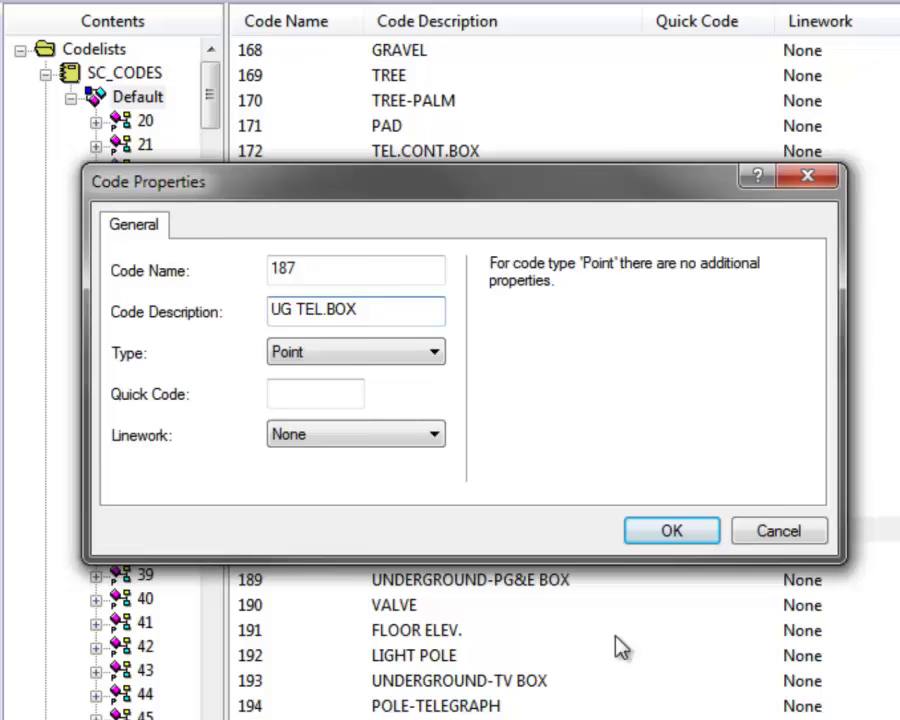
key("Return")
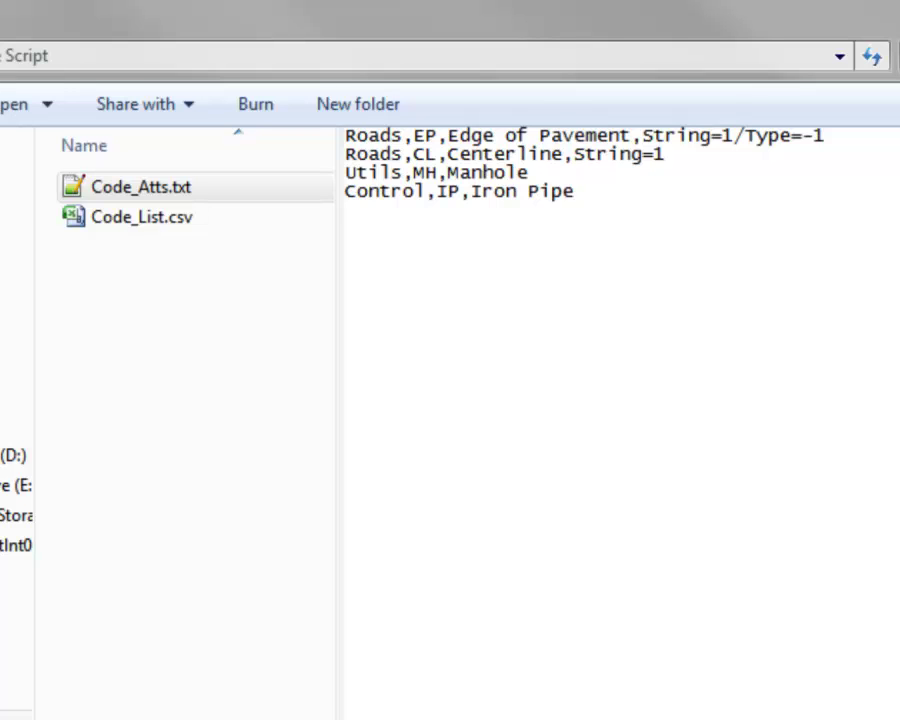
Step: Return to Leica Geo Office, run Codelist import again, and browse for a file
left_click(800, 46)
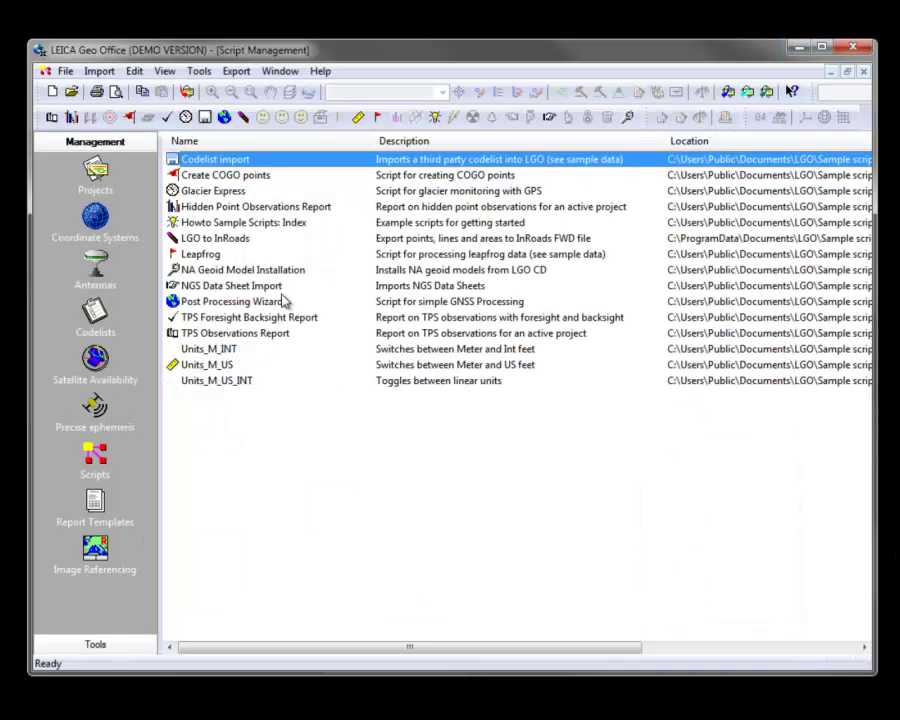
right_click(256, 163)
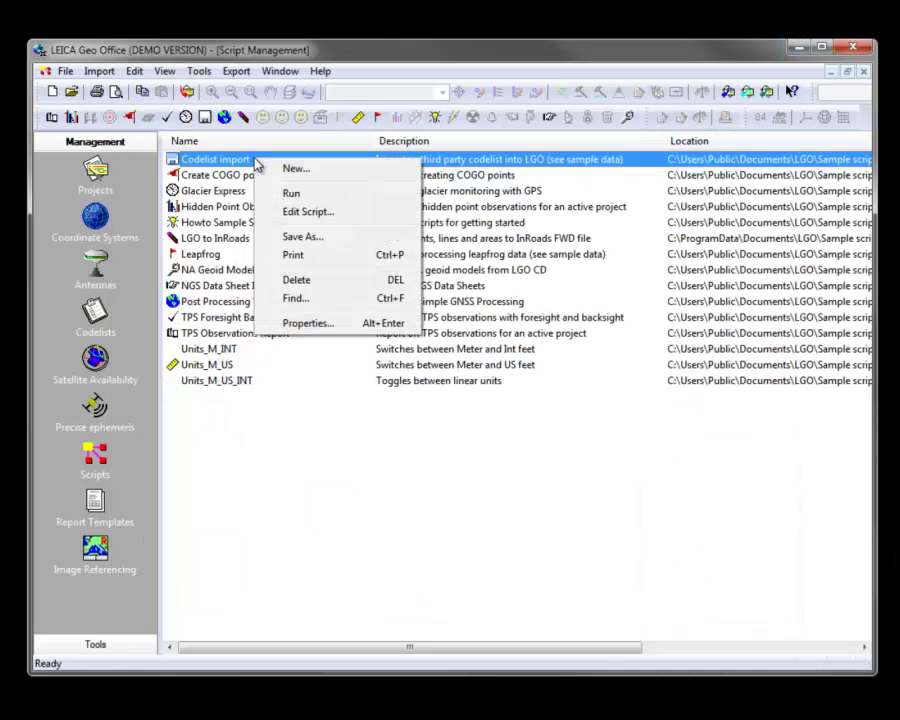
left_click(297, 195)
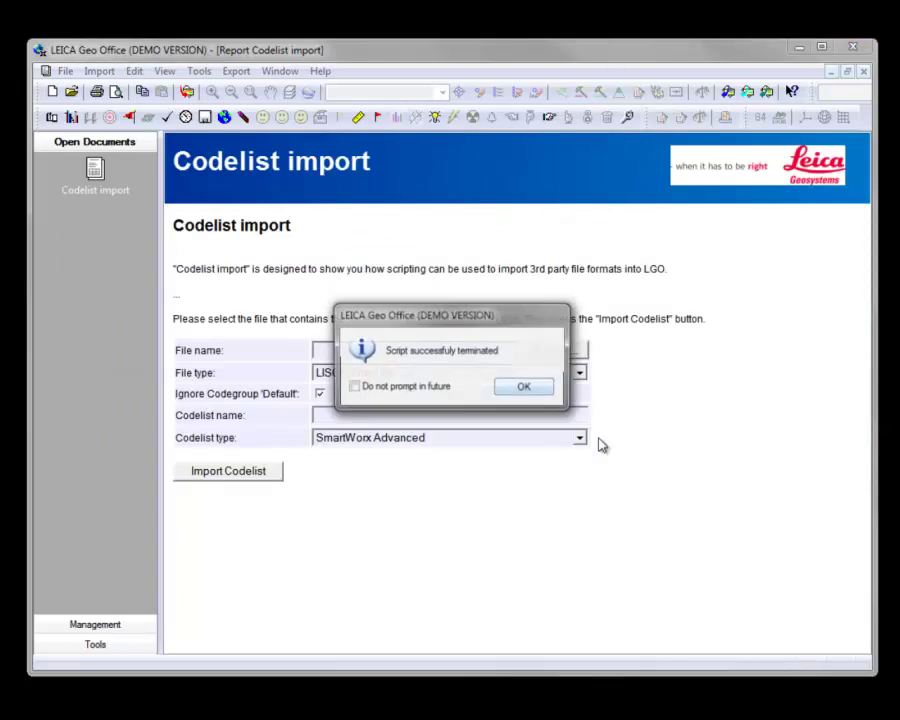
left_click(512, 384)
left_click(553, 351)
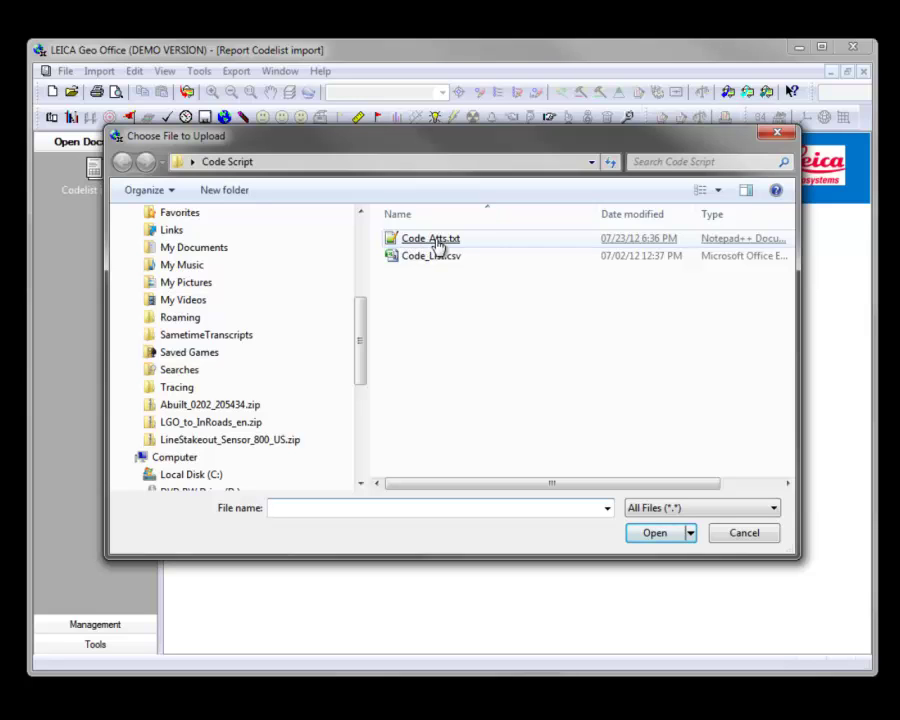
Step: Import Code_Atts.txt as a comma separated text file into a new codelist named CandA
double_click(428, 246)
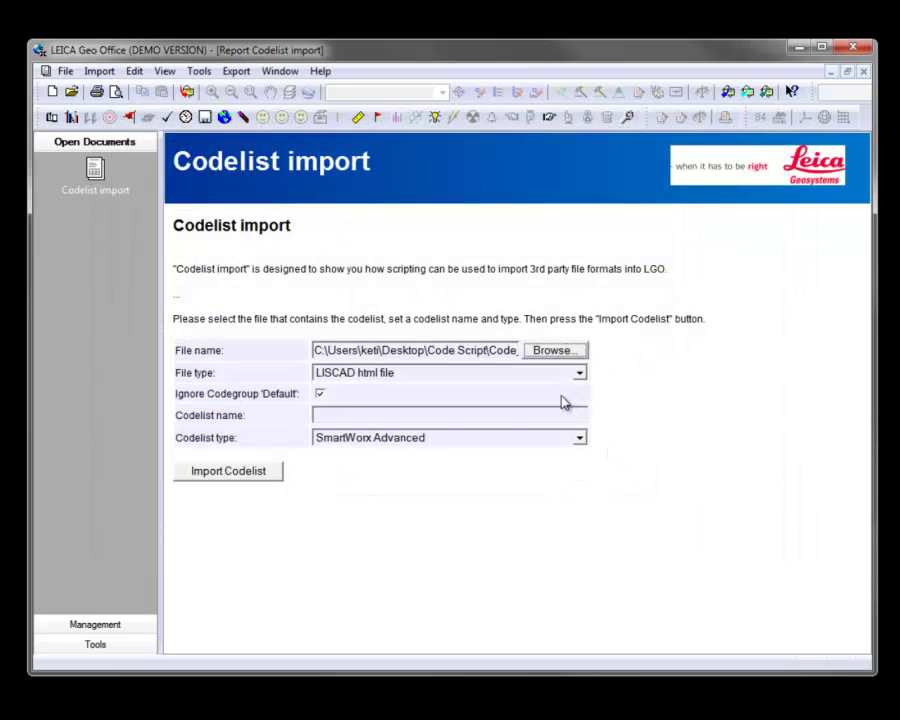
left_click(579, 373)
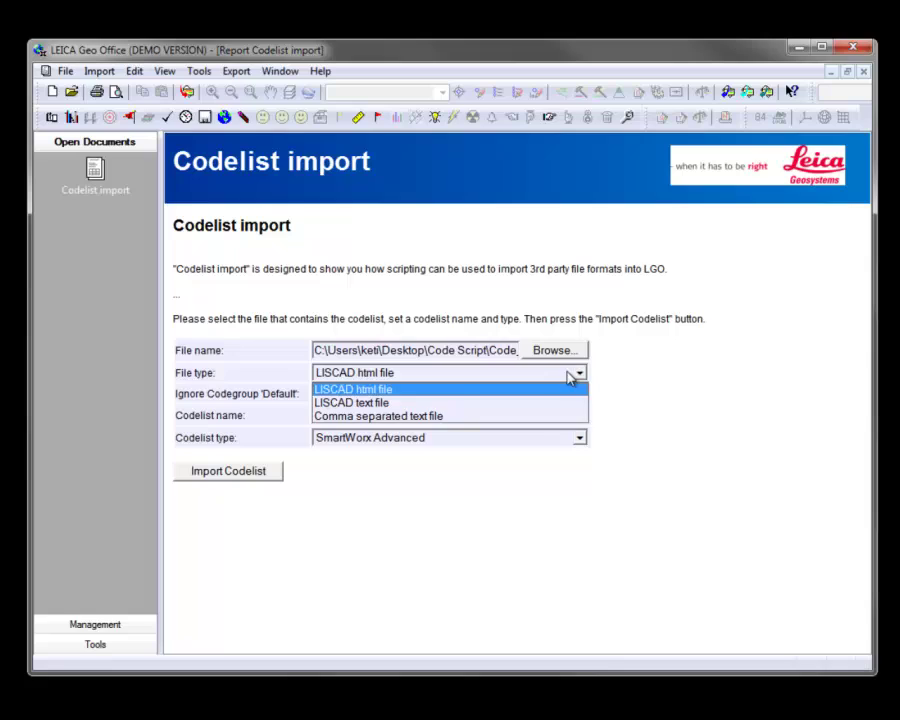
left_click(418, 415)
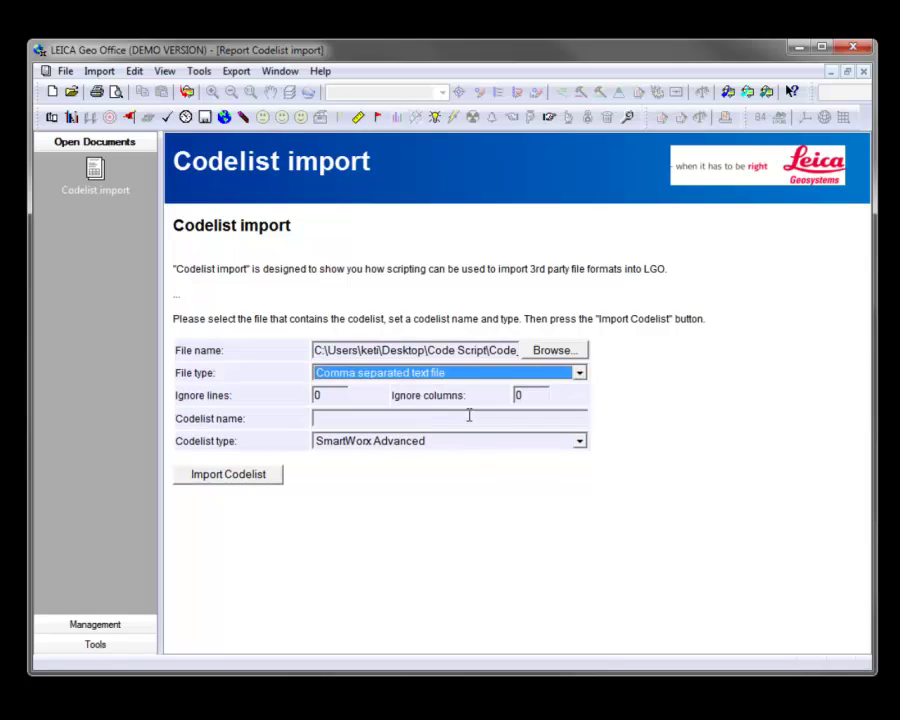
left_click(331, 418)
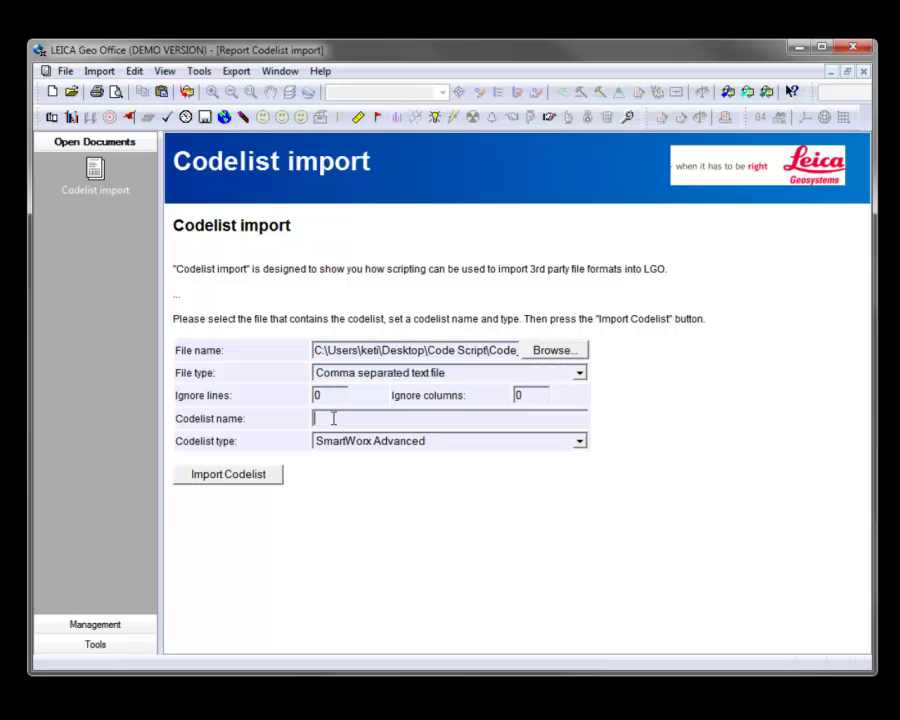
type("C")
type("ardA")
left_click(265, 476)
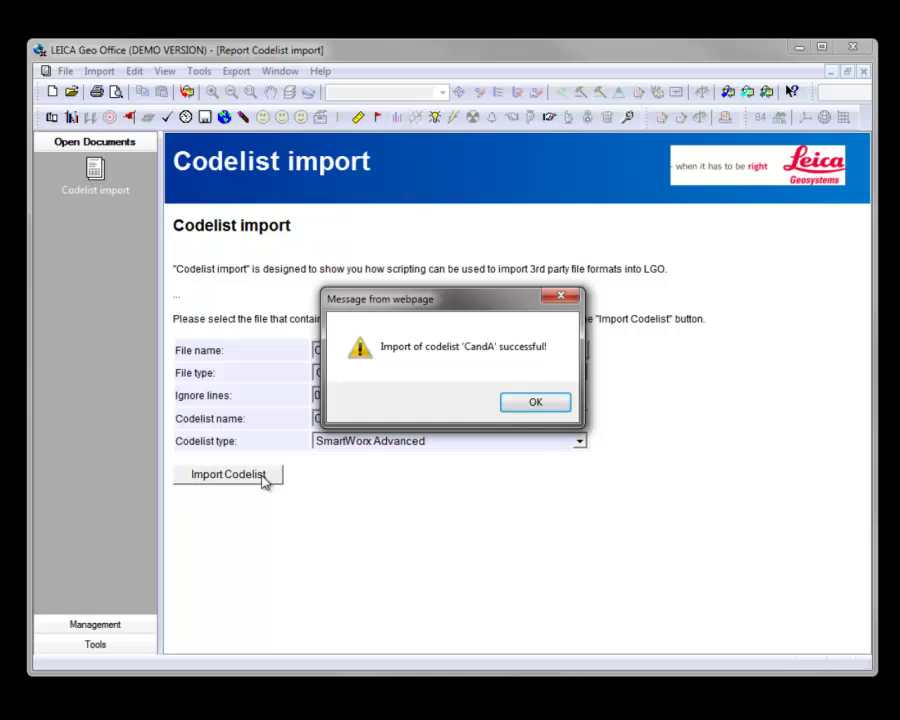
Step: Acknowledge the CandA import, close the import page, and open Codelist Management
left_click(536, 402)
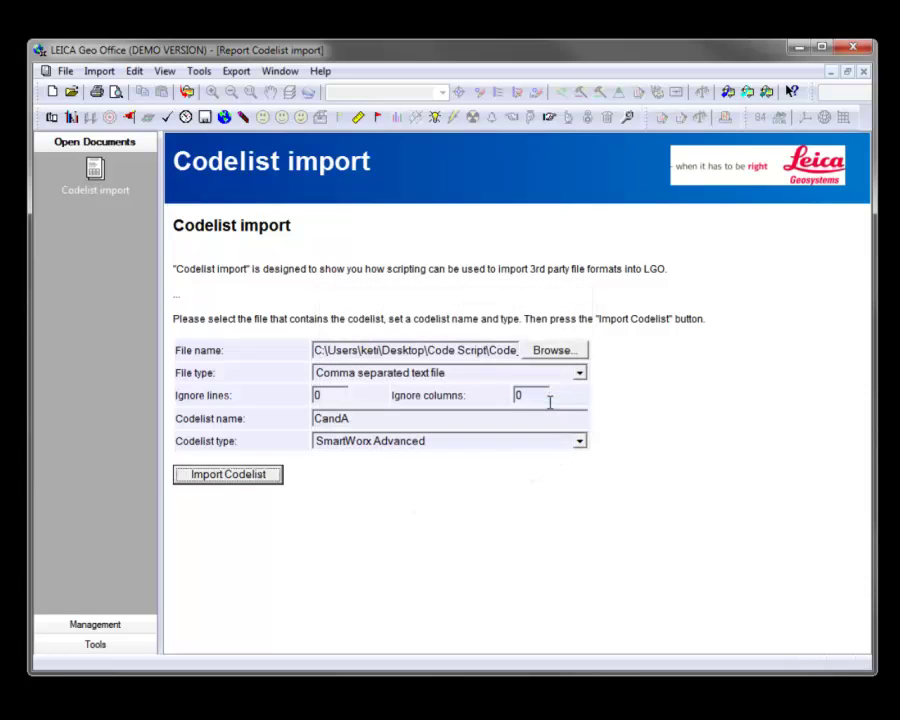
left_click(864, 76)
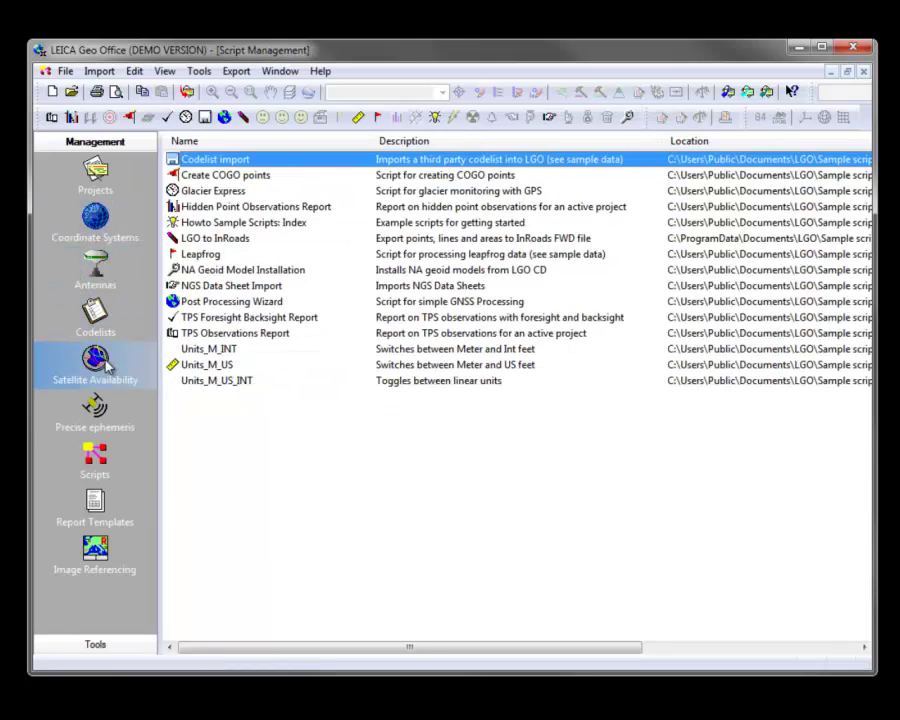
left_click(95, 318)
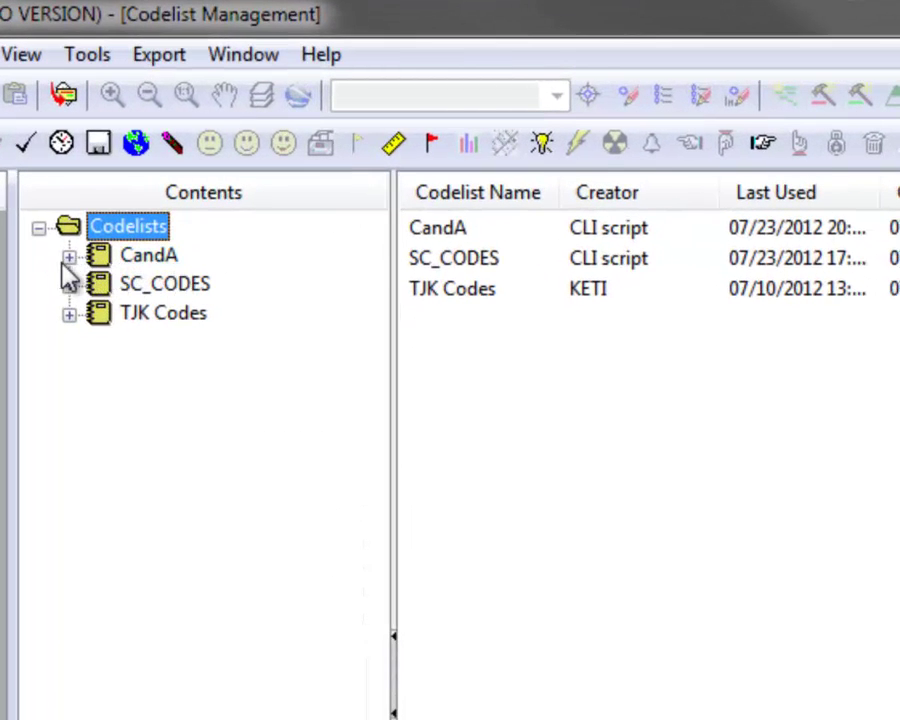
Step: Browse CandA: Roads codes EP and CL with their attributes, then the Utils and Control groups
left_click(67, 258)
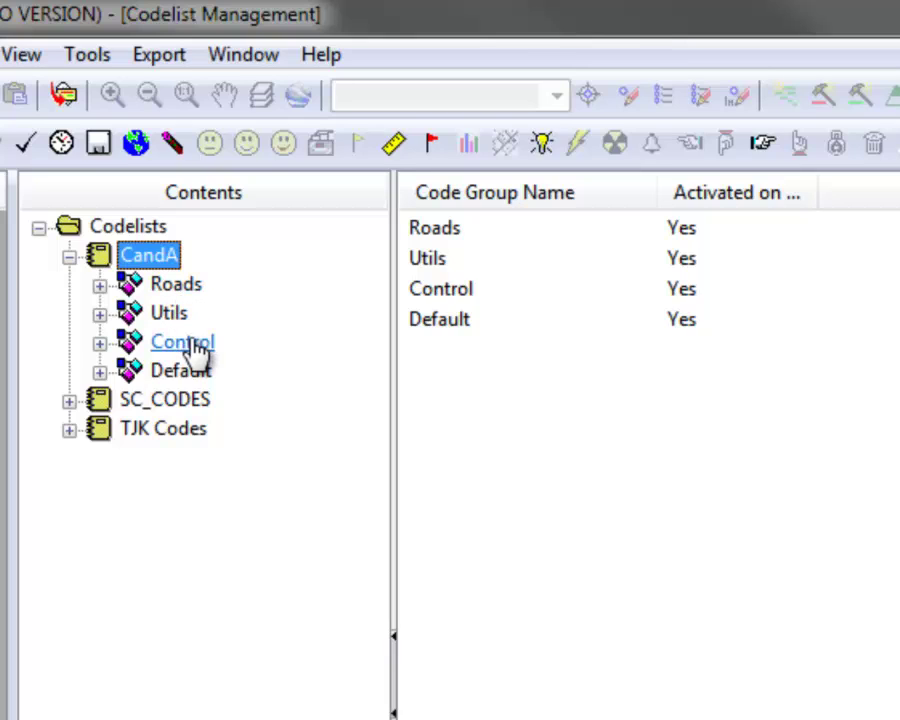
left_click(172, 287)
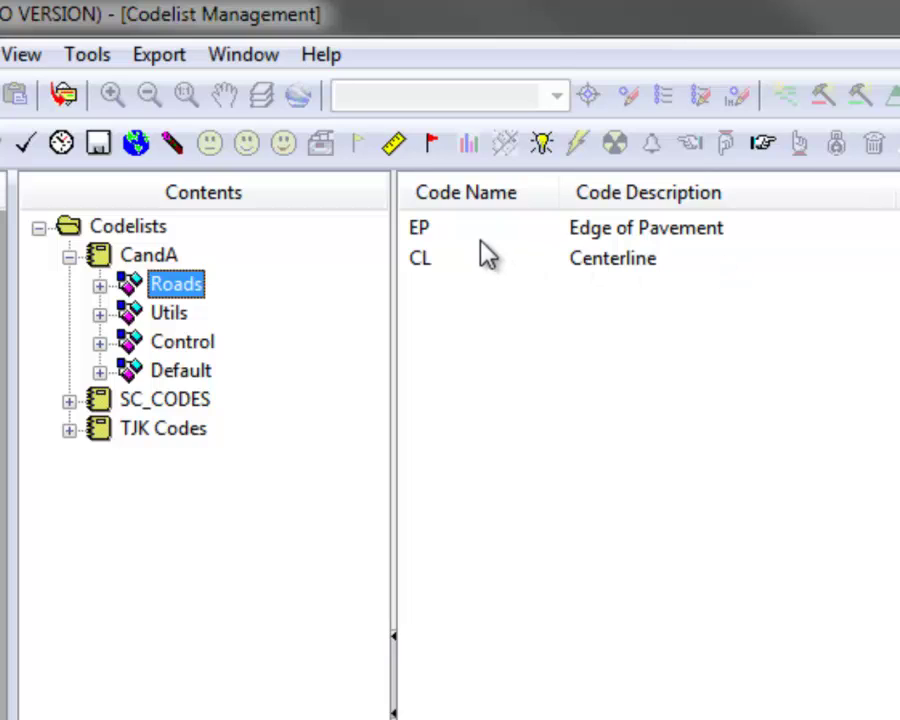
left_click(100, 287)
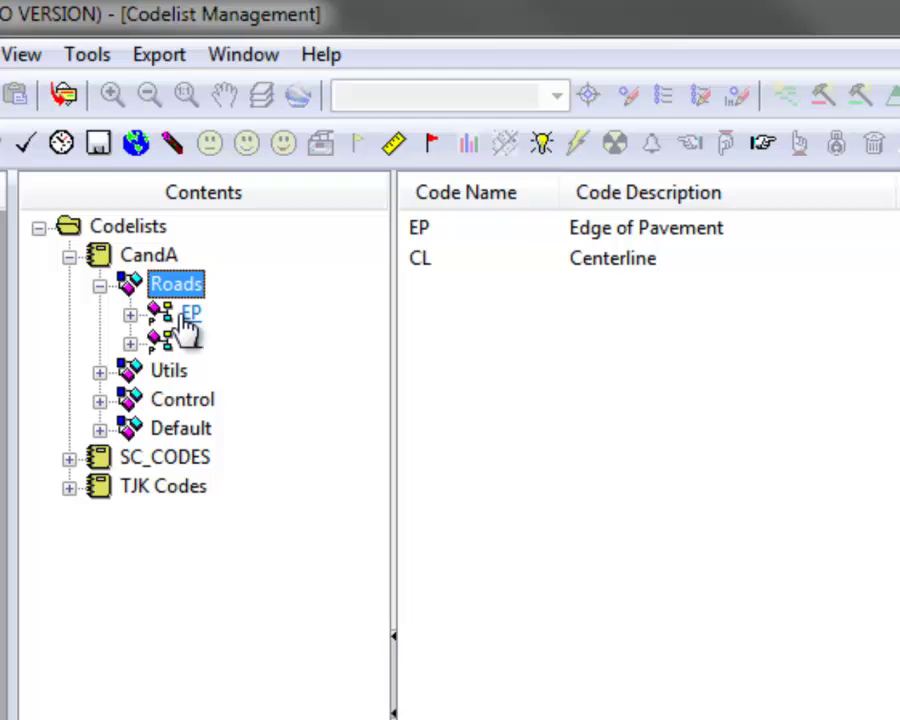
left_click(130, 313)
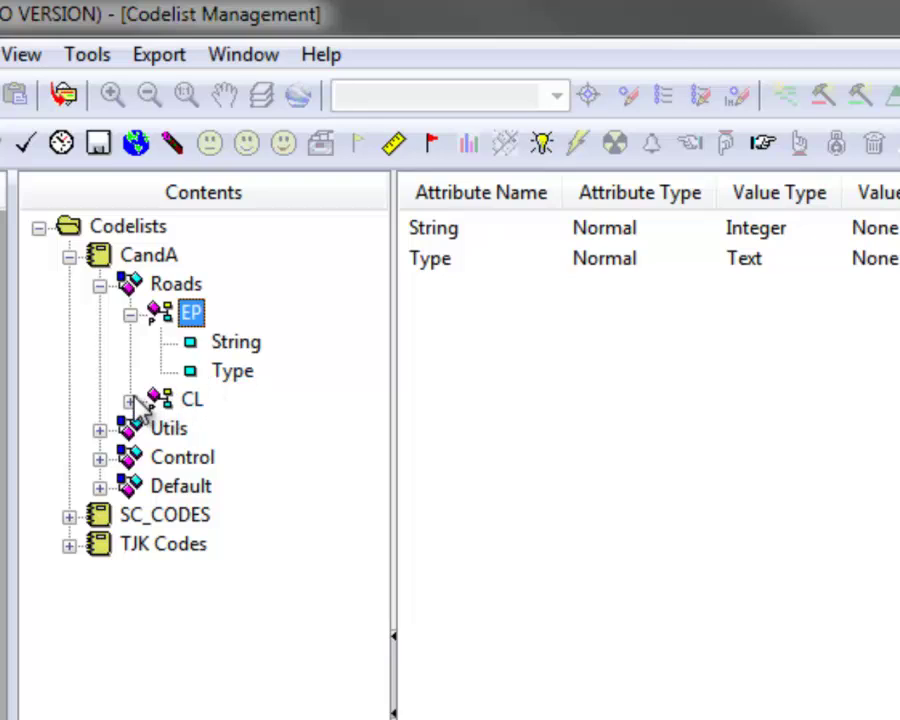
left_click(130, 400)
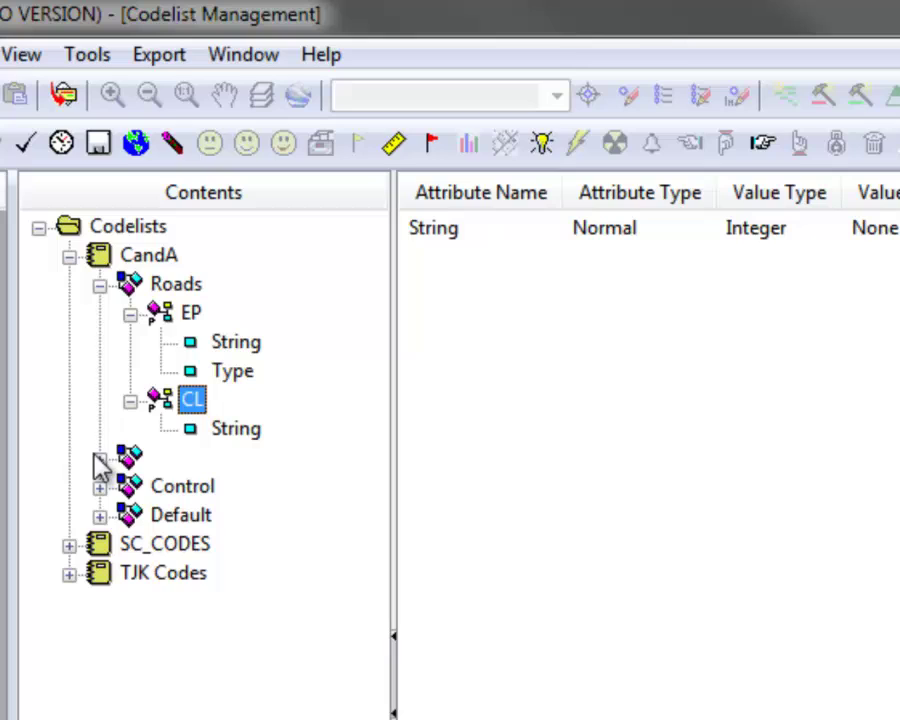
left_click(170, 458)
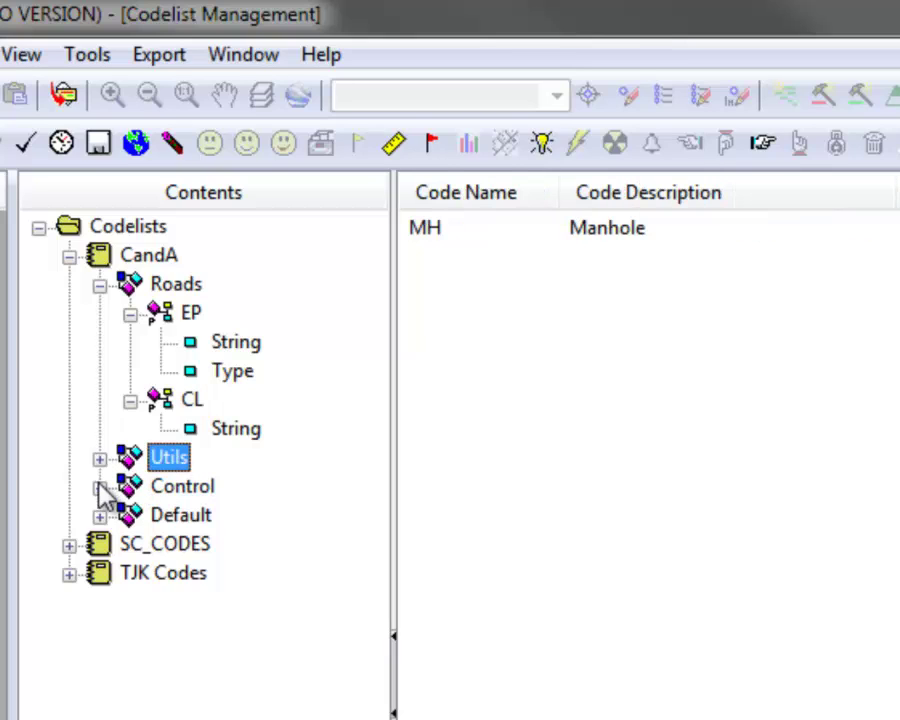
left_click(180, 488)
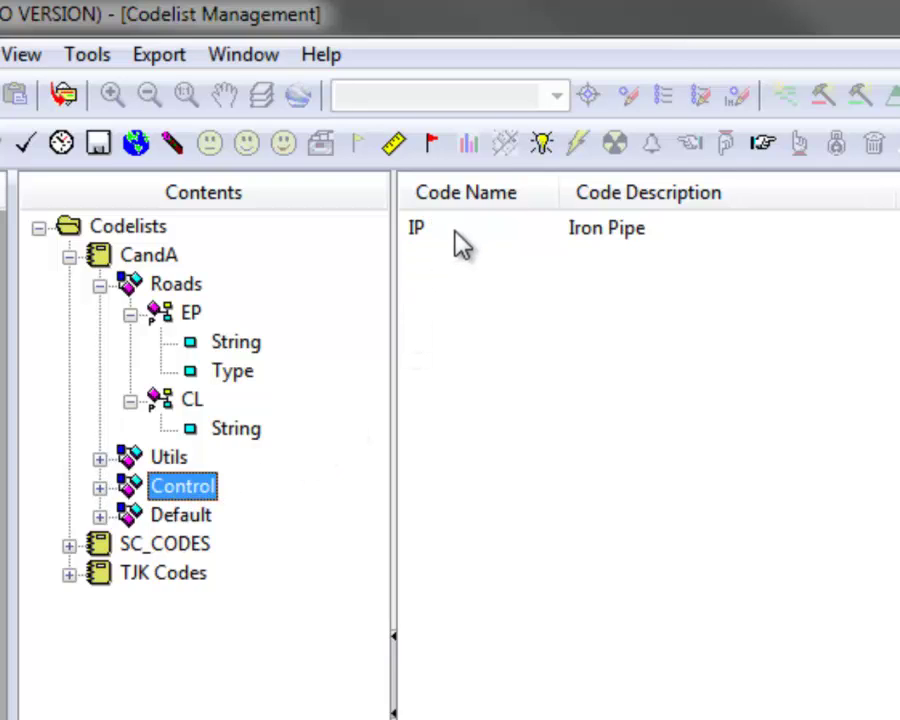